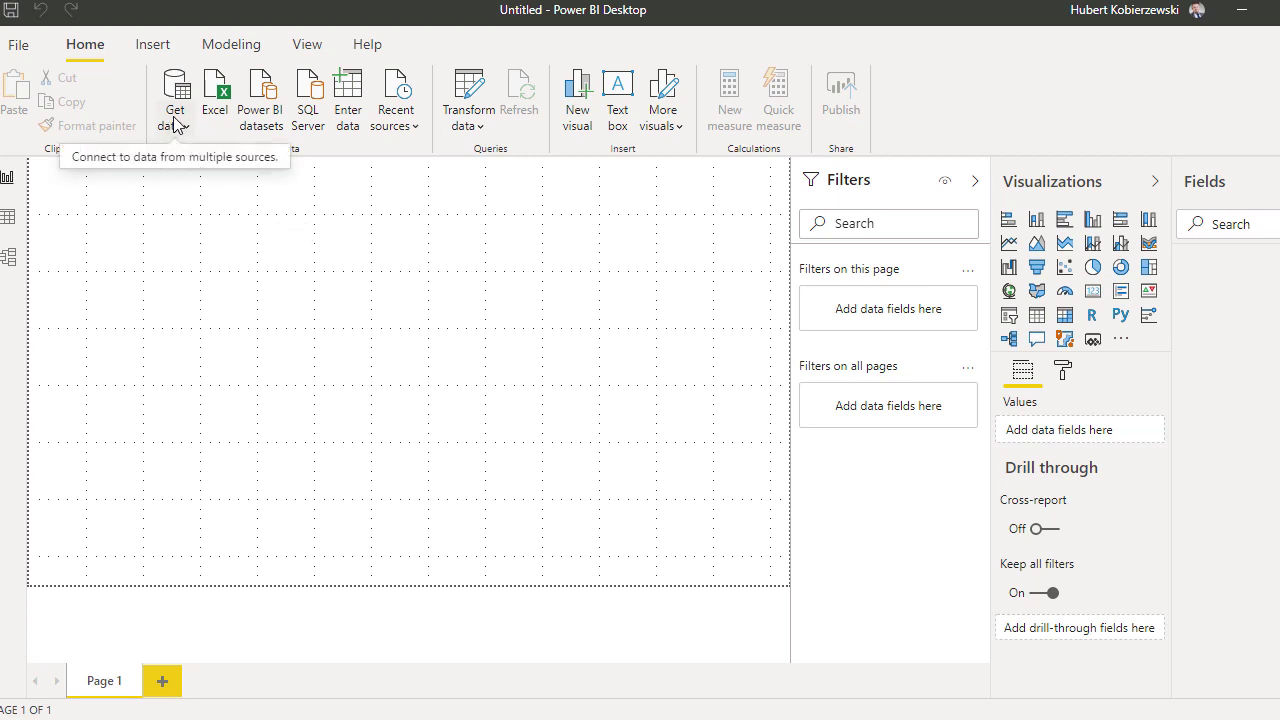
Choose the Azure Table Storage connector from the Azure category of the full connector list.
left_click(176, 119)
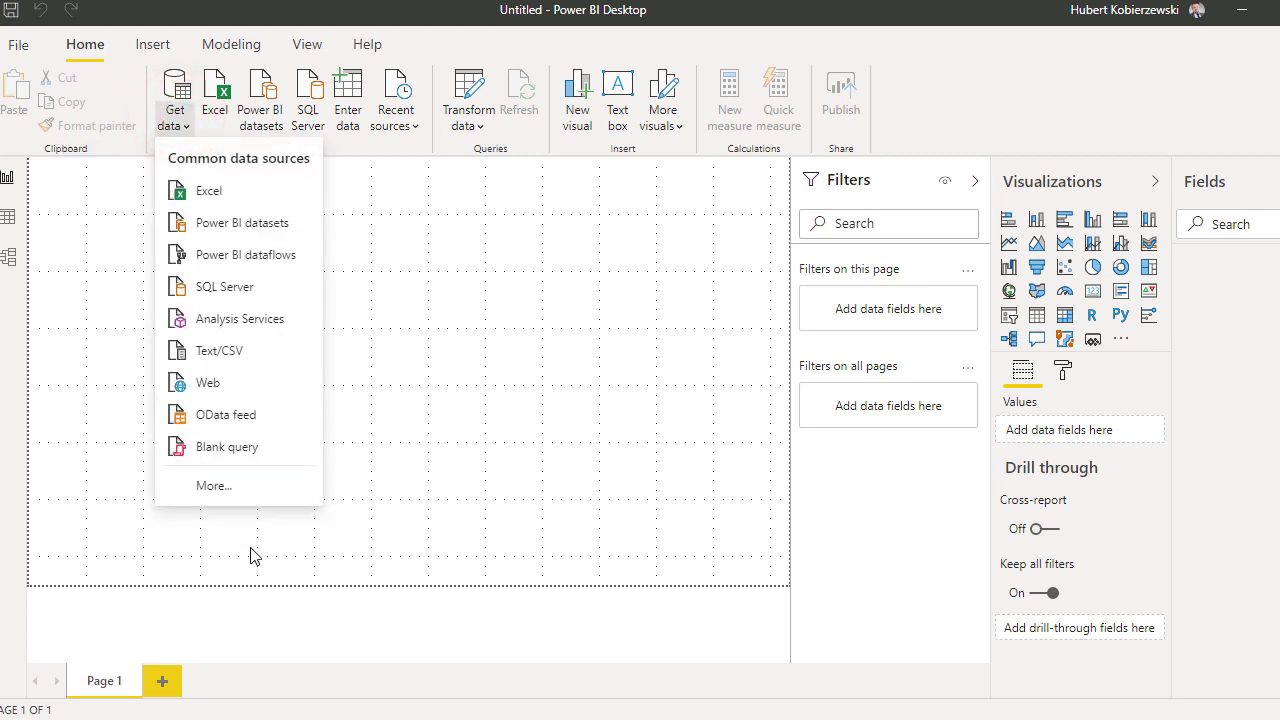
left_click(211, 486)
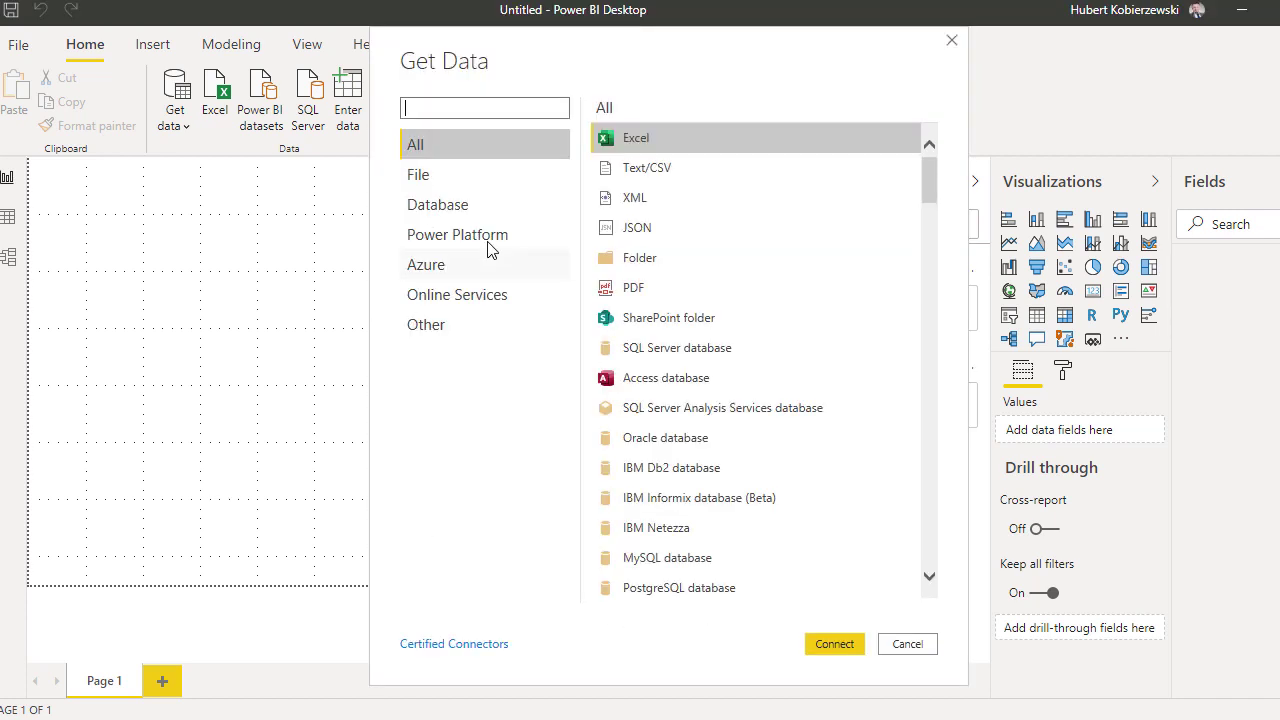
left_click(432, 266)
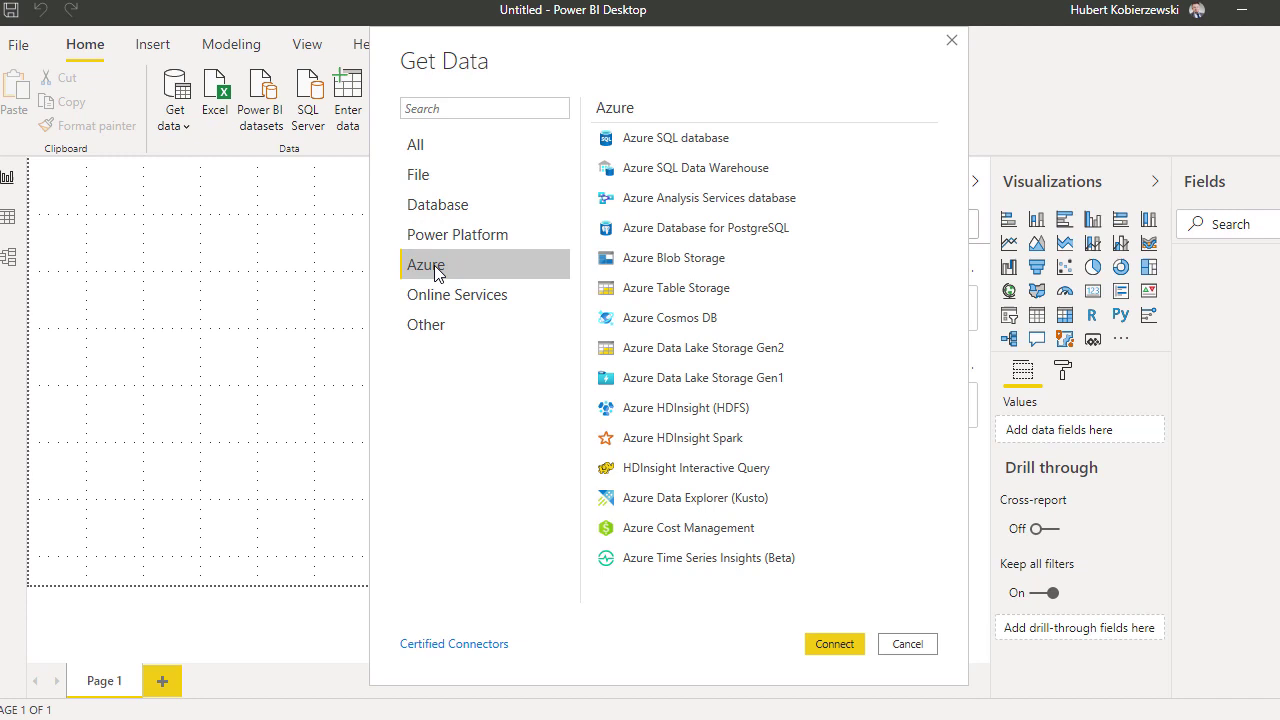
left_click(651, 290)
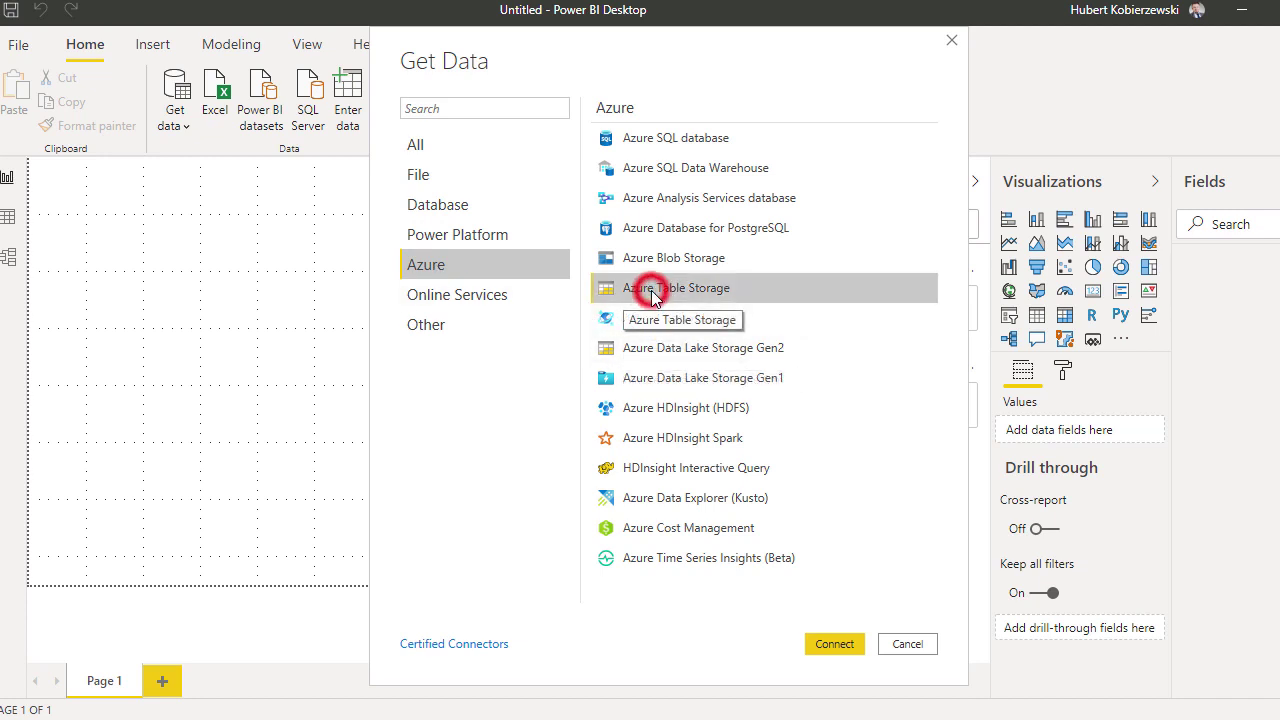
Connect to the alkbistorage storage account, authenticating with its pasted account key.
left_click(836, 645)
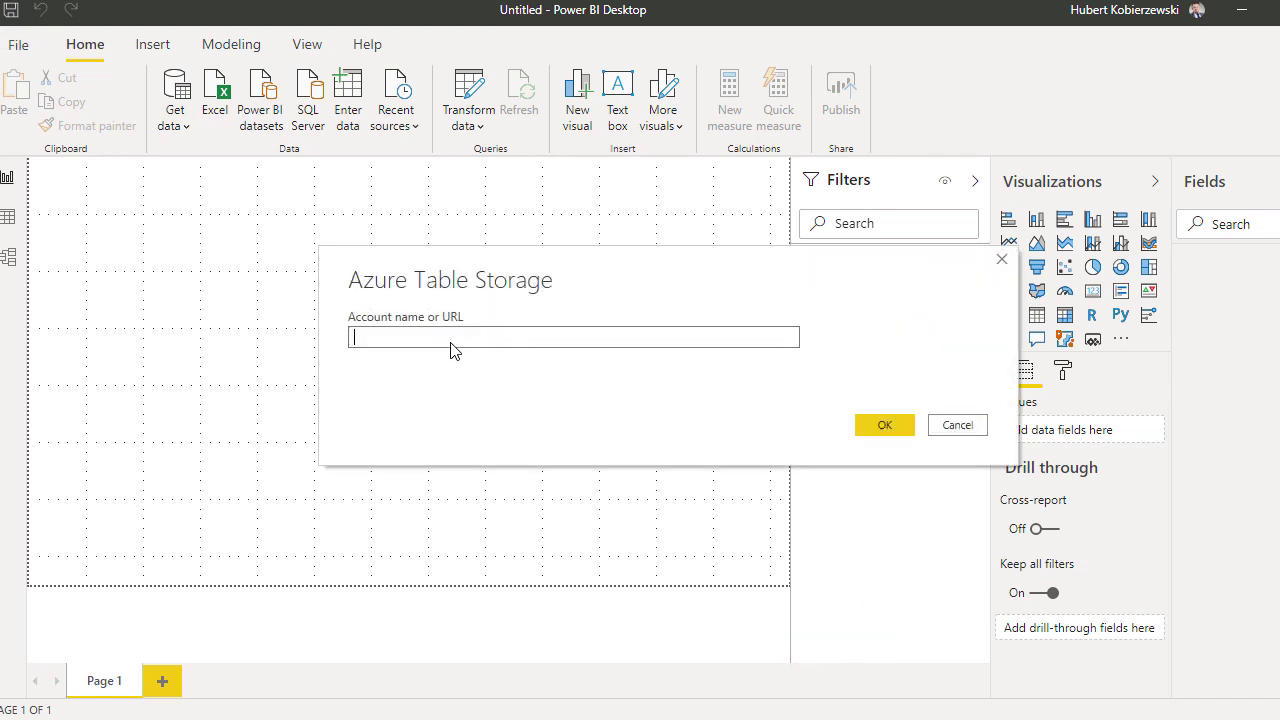
type("alkbistorage")
key("Return")
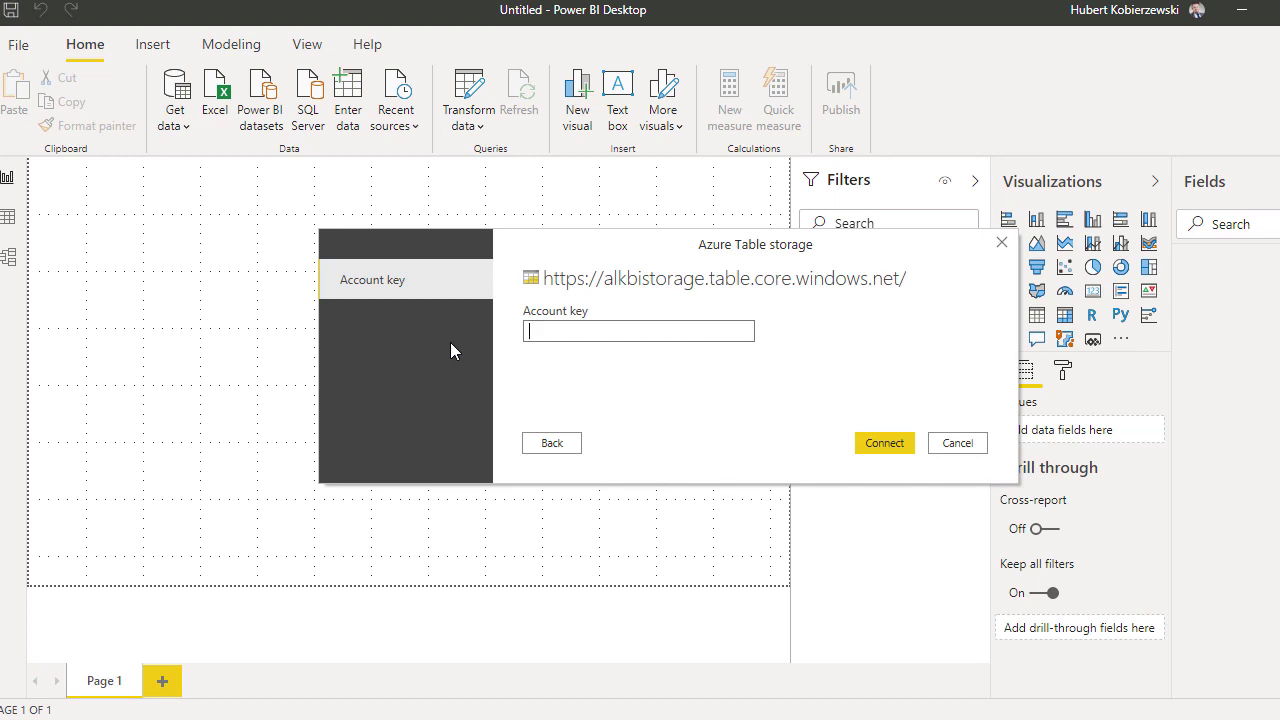
key("ctrl+v")
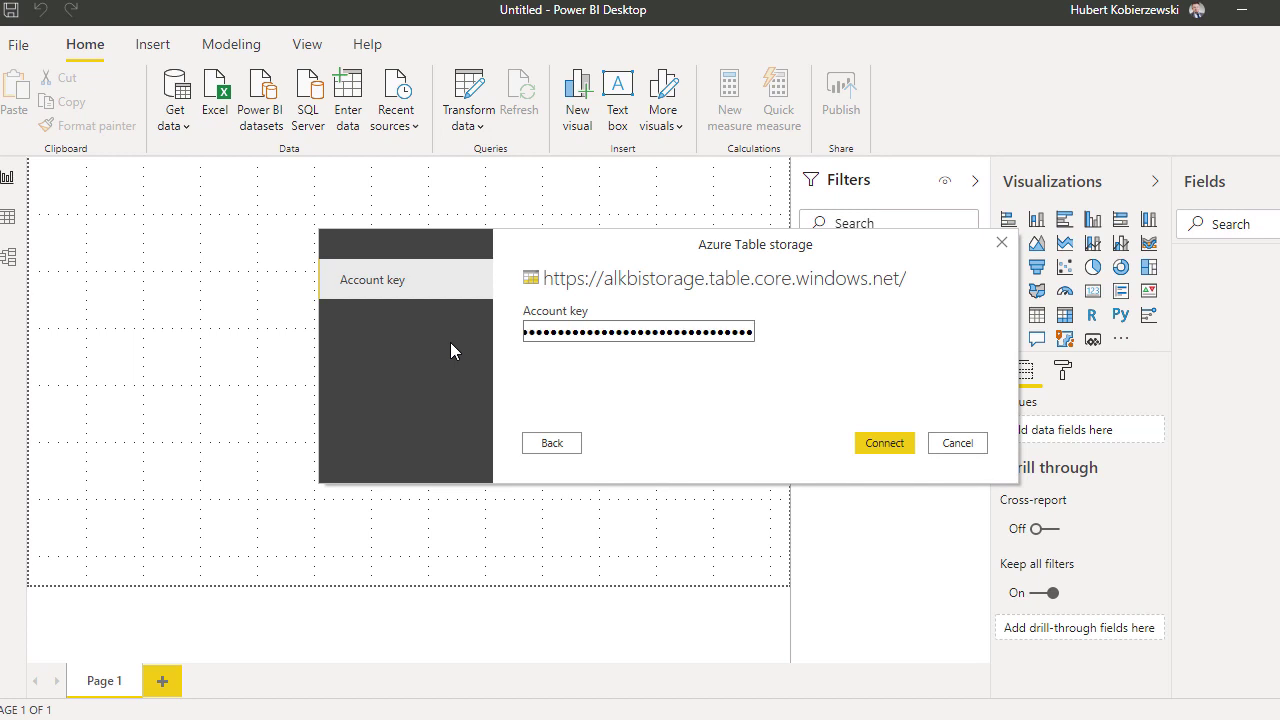
left_click(871, 443)
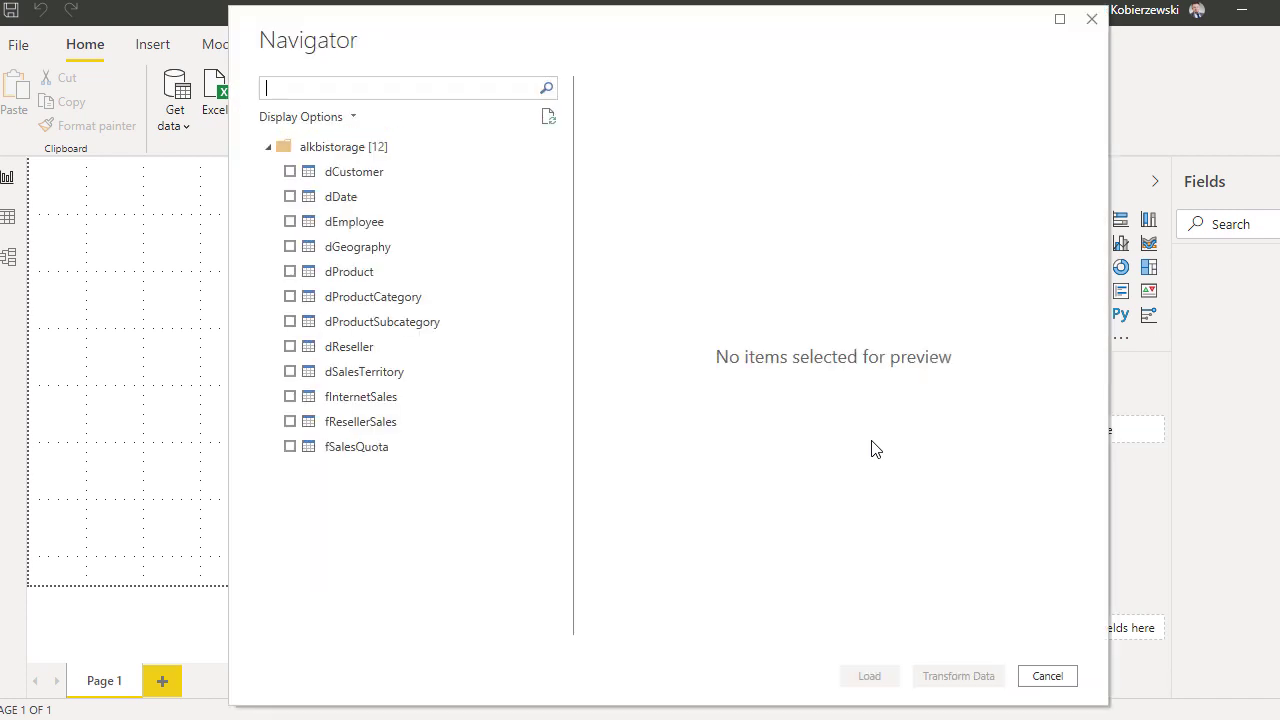
Tick all twelve tables, dCustomer through fSalesQuota, in Navigator and send them to Transform Data.
left_click(290, 172)
left_click(290, 197)
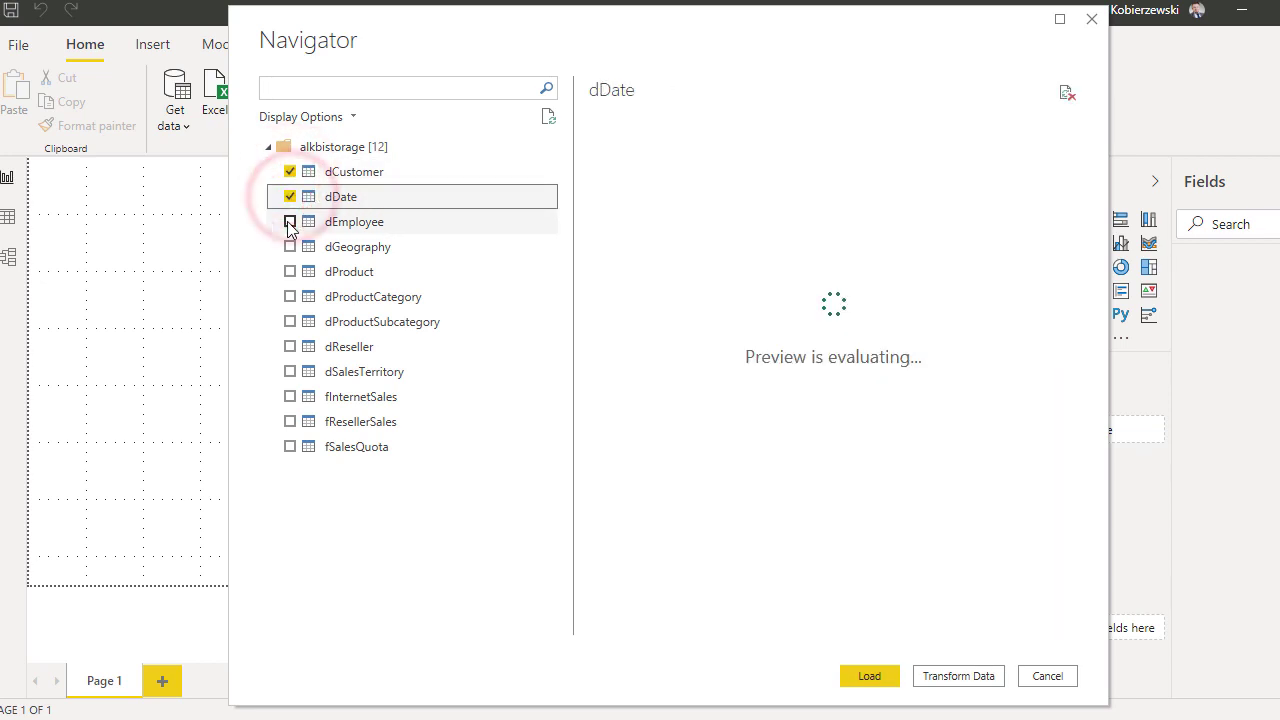
left_click(290, 222)
left_click(289, 272)
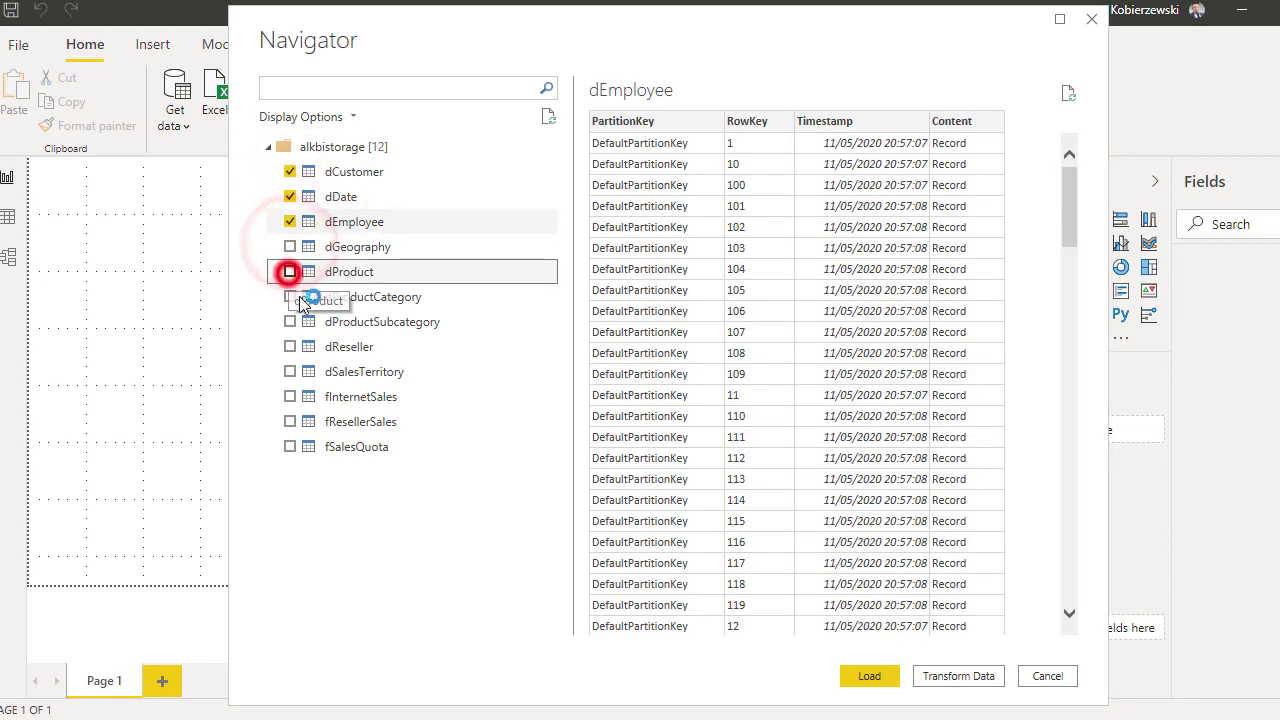
left_click(290, 297)
left_click(290, 322)
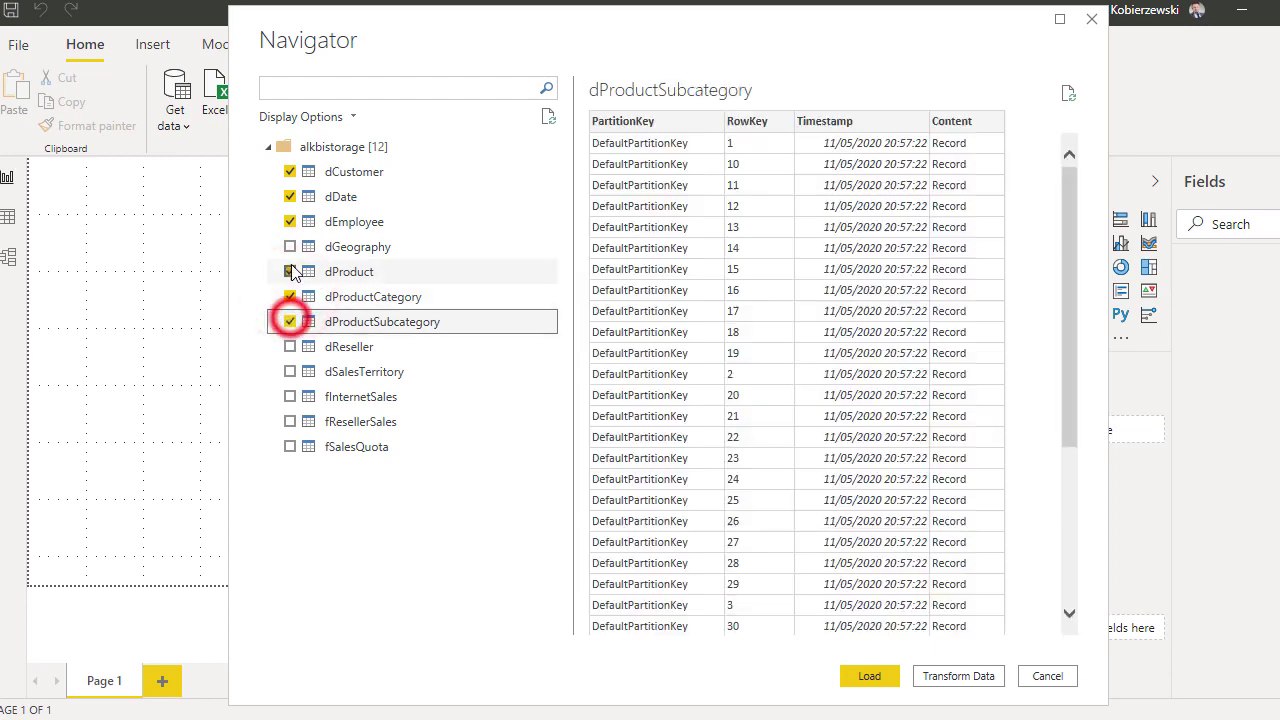
left_click(290, 247)
left_click(290, 347)
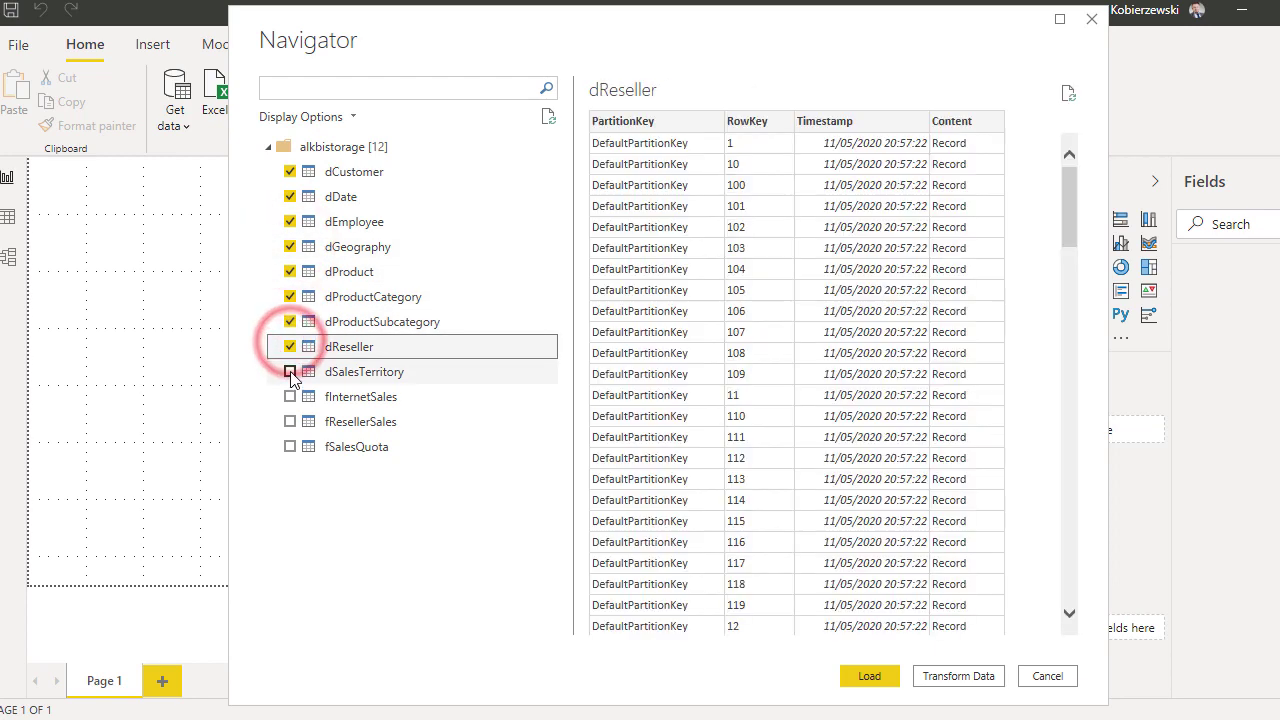
left_click(290, 372)
left_click(290, 397)
left_click(290, 422)
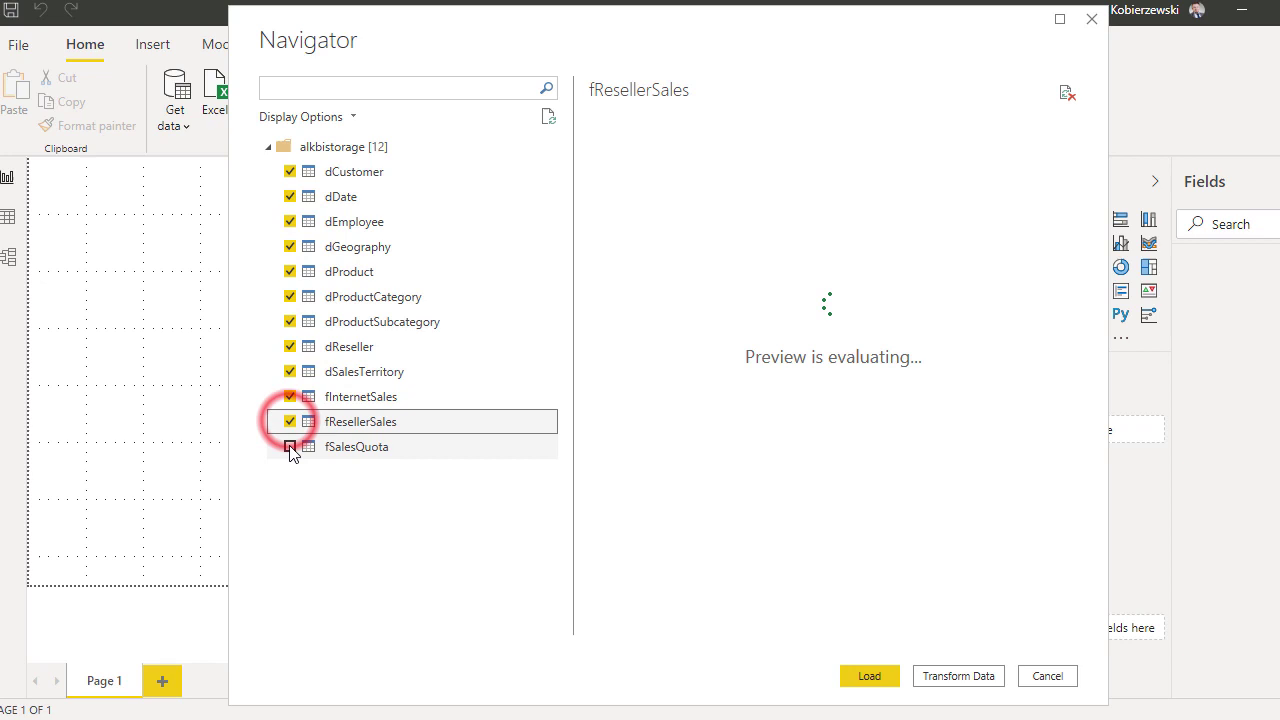
left_click(290, 447)
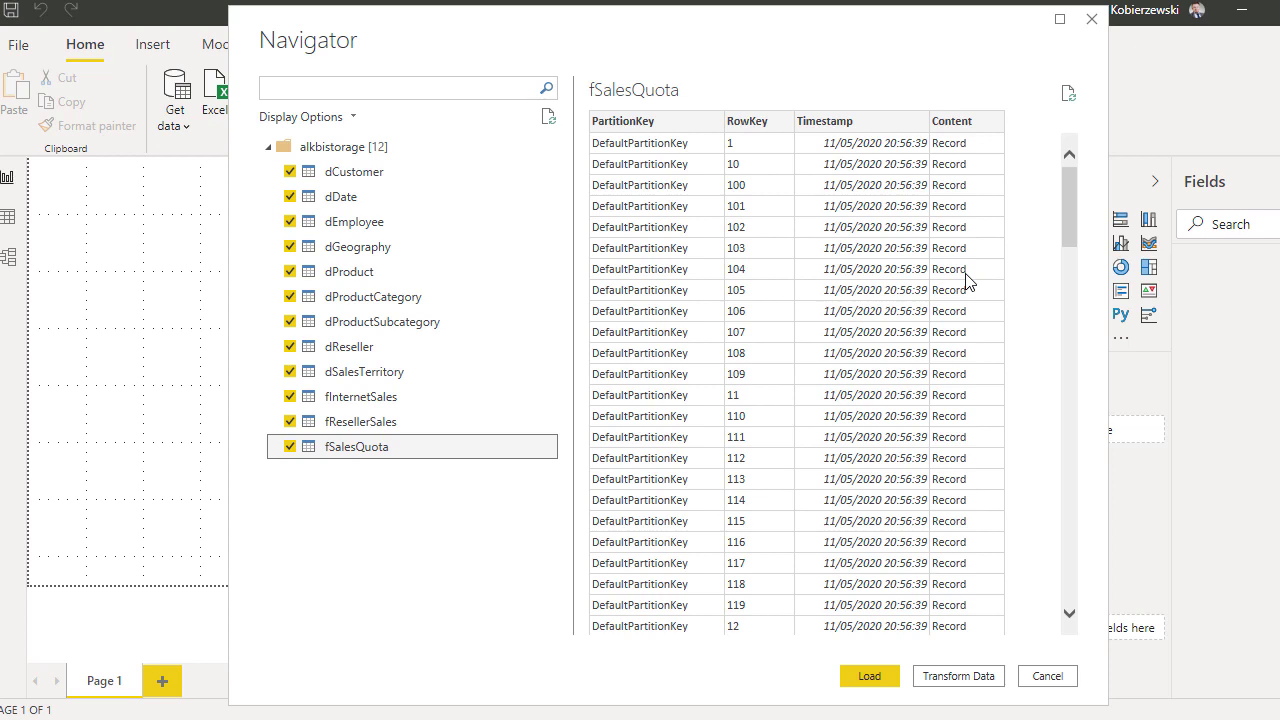
left_click(960, 676)
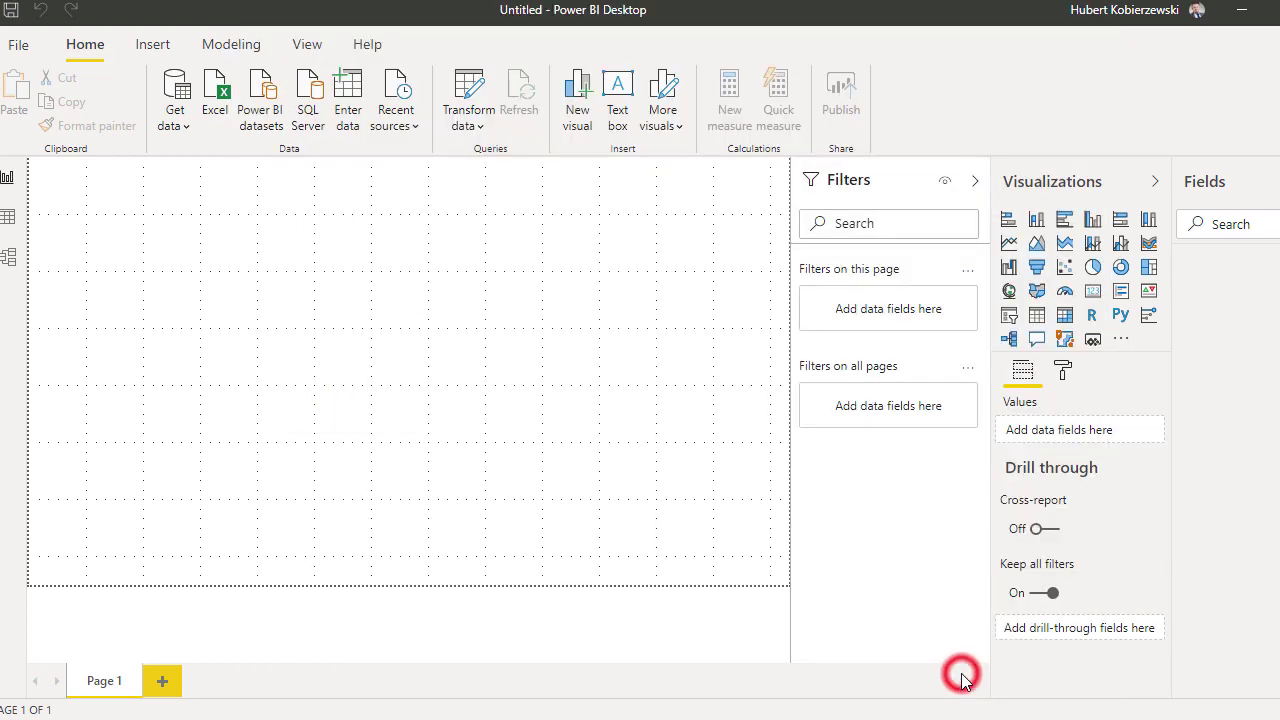
Select the RowKey column of the fSalesQuota query once Power Query Editor loads.
key("alt+f")
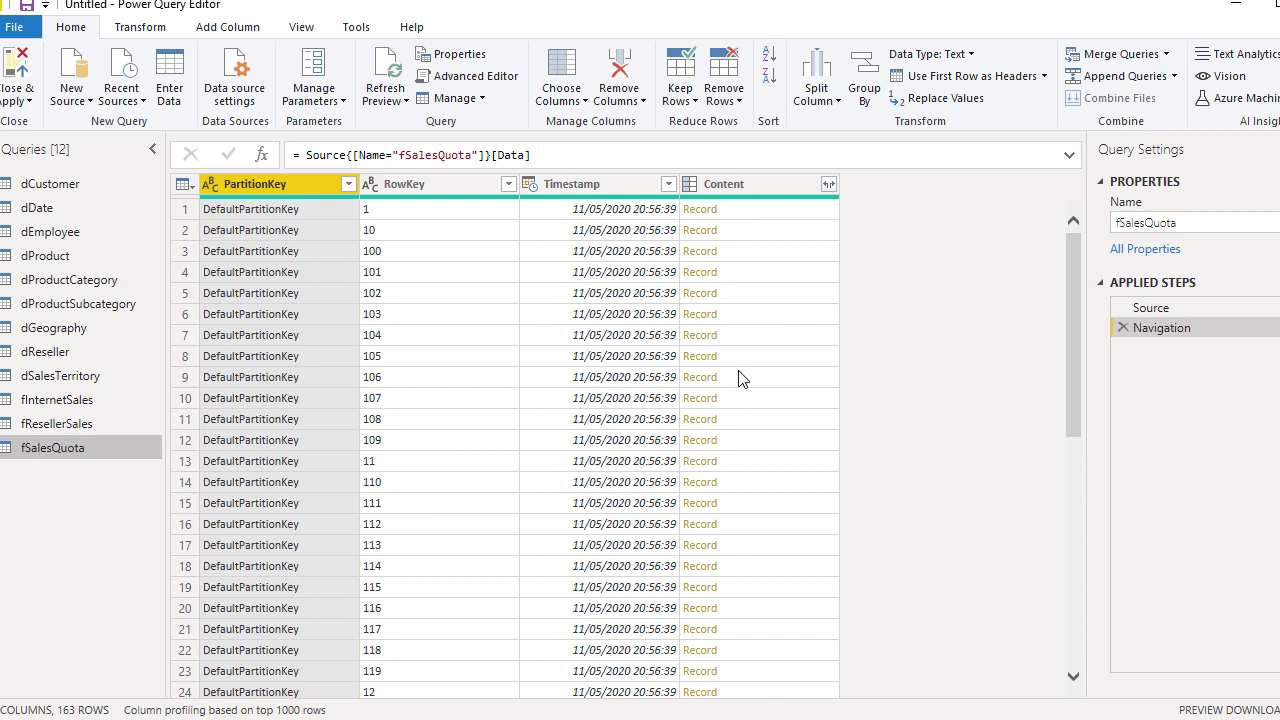
left_click(437, 185)
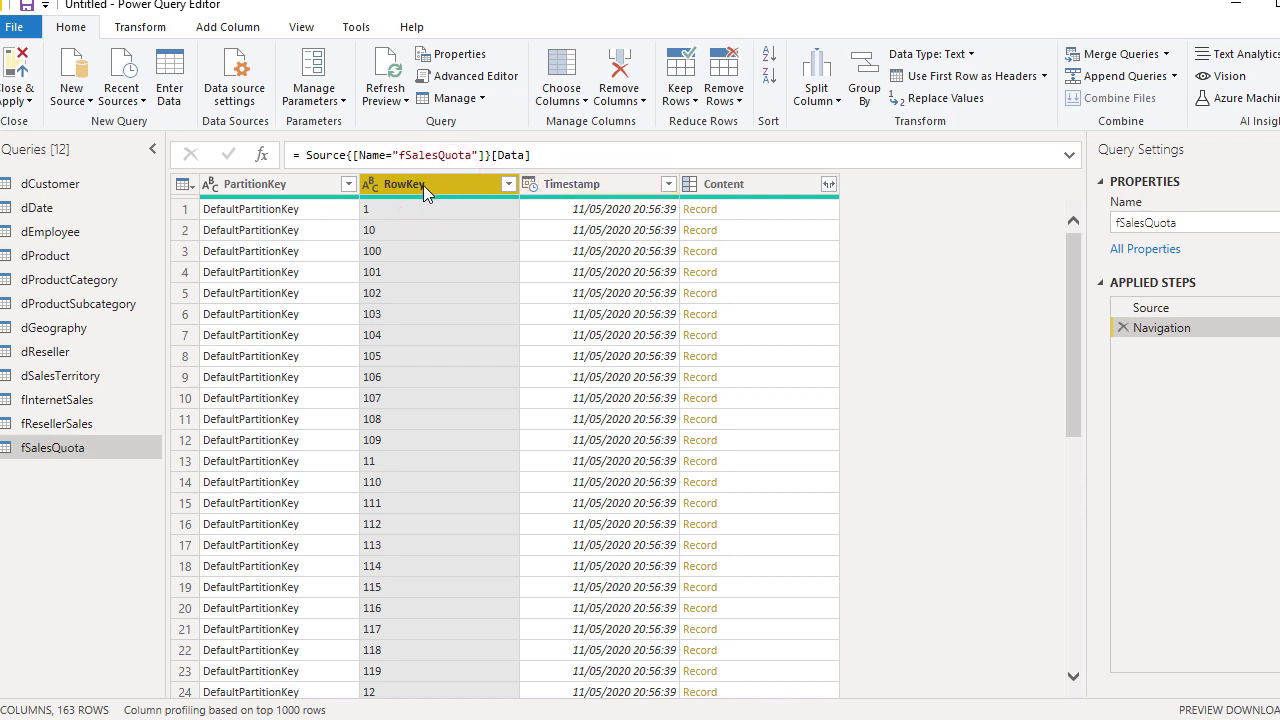
Remove every fSalesQuota column except RowKey and Content.
left_click(735, 188, "ctrl")
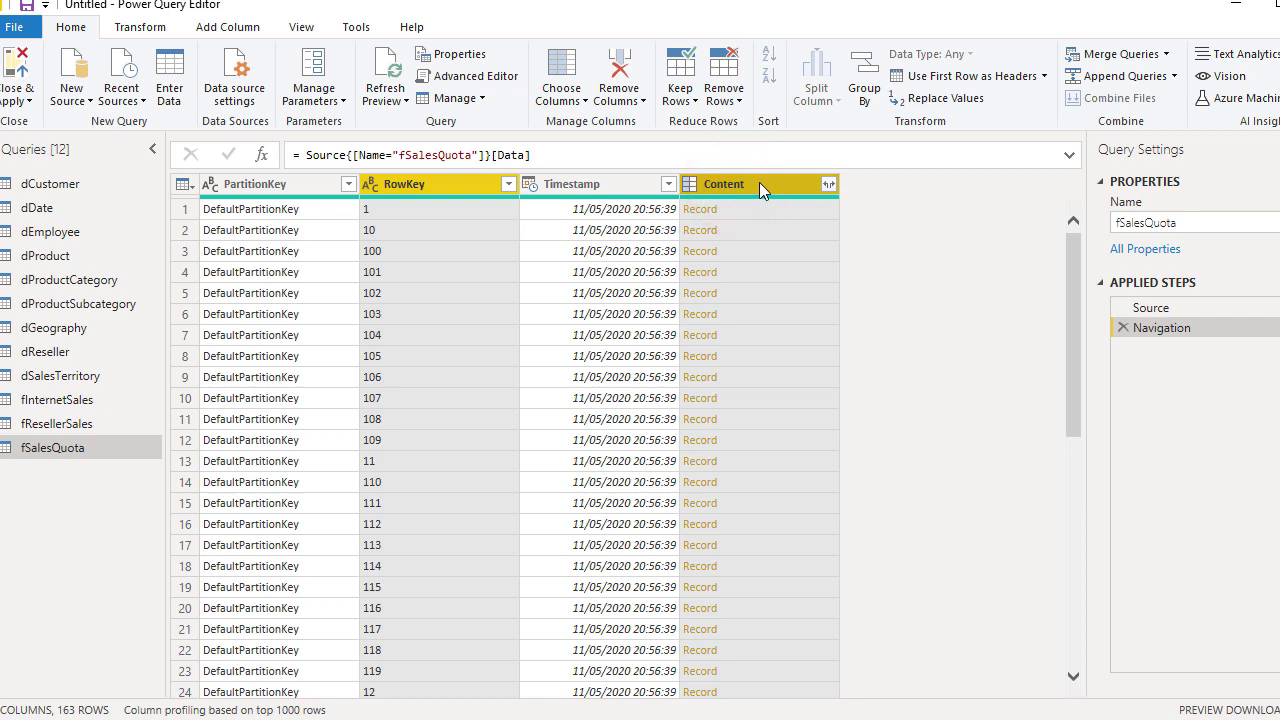
right_click(759, 186)
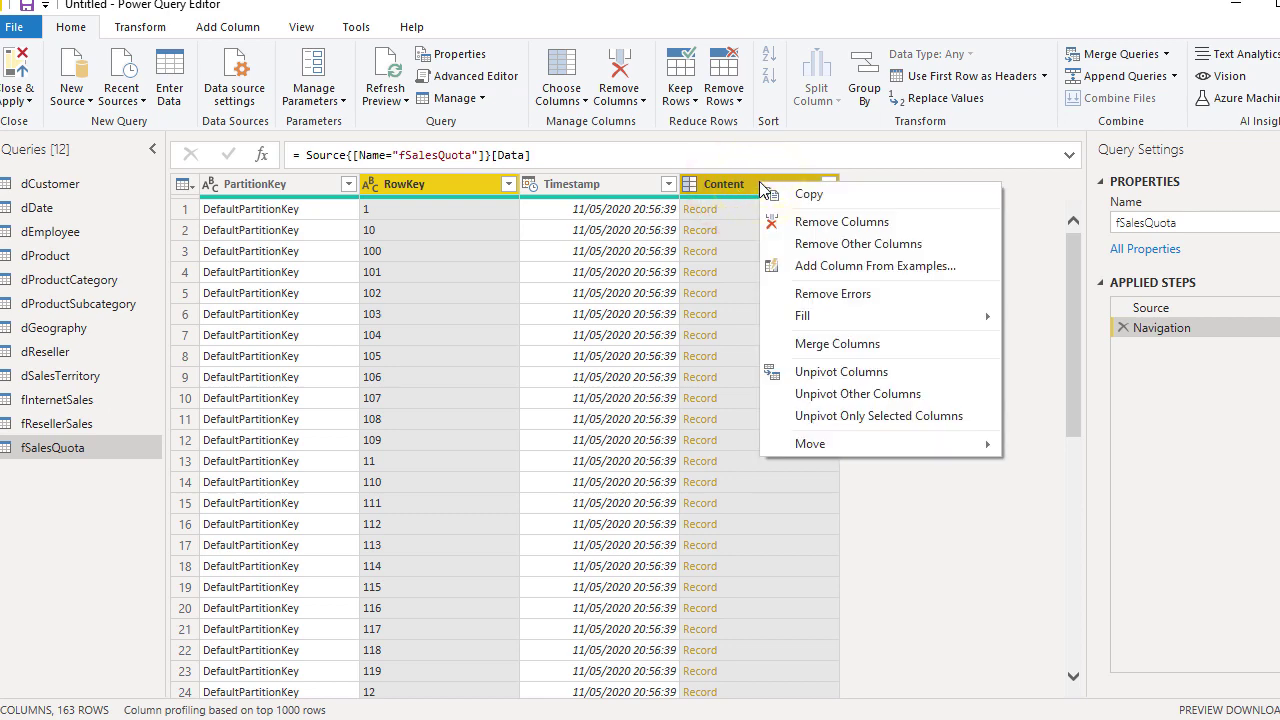
left_click(822, 244)
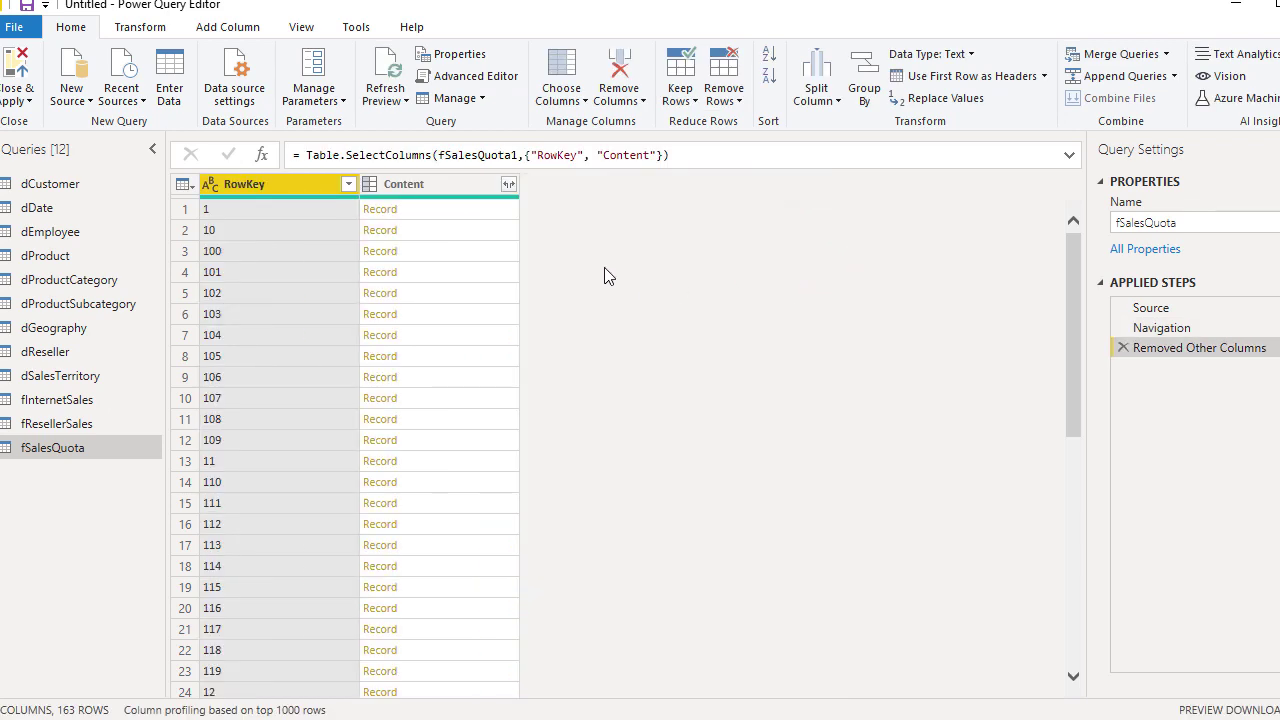
Rename the RowKey column to SalesQuotaKey.
double_click(244, 186)
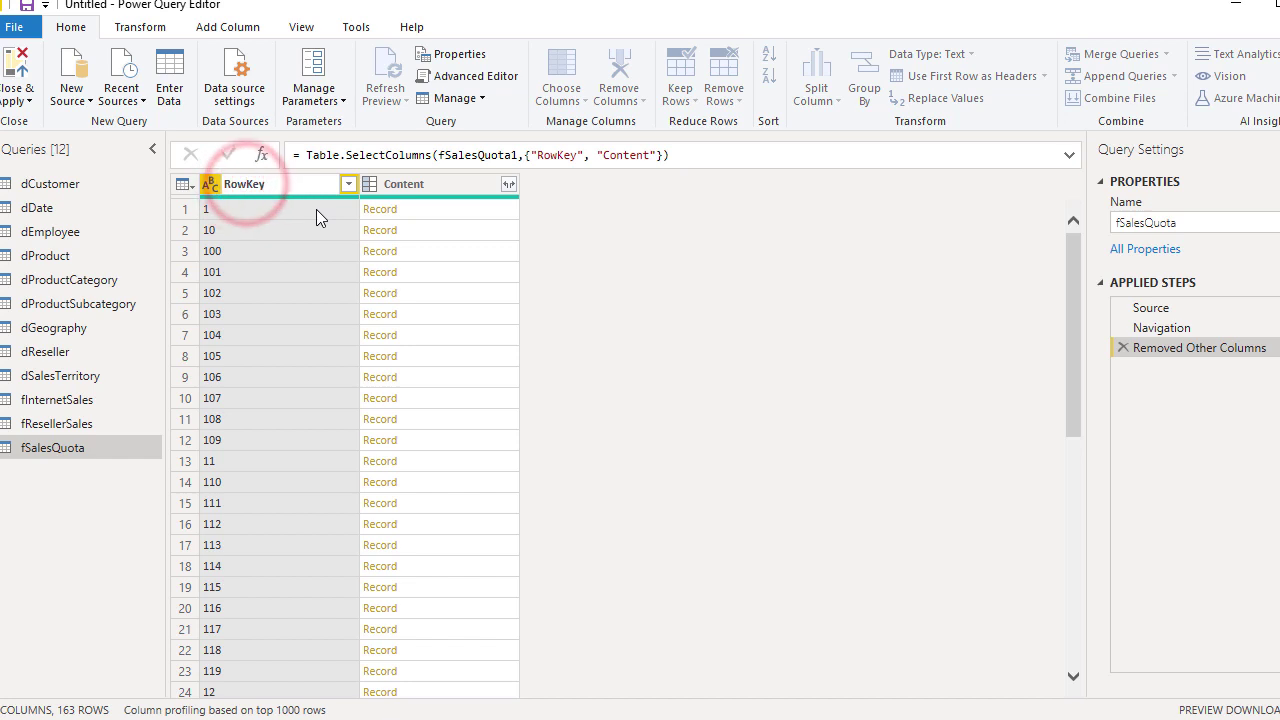
key("Home")
key("Delete")
key("Delete")
key("Delete")
type("Sal")
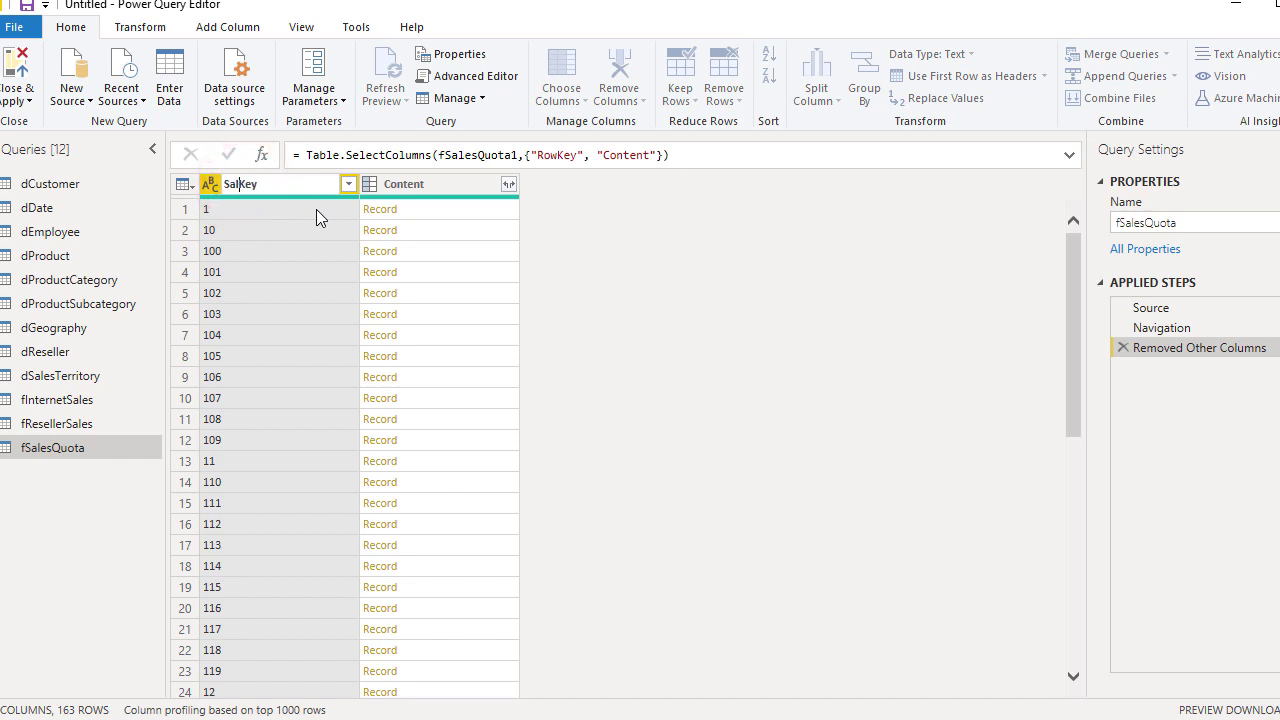
type("esQuota")
key("Return")
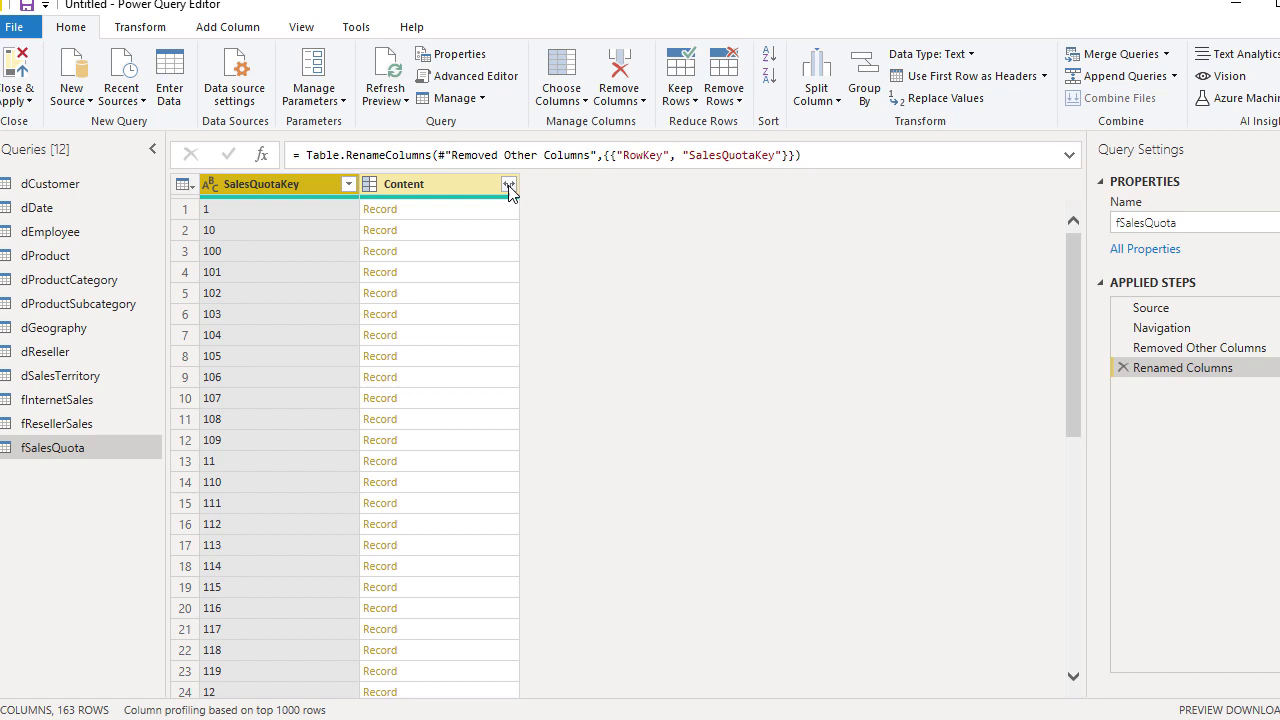
Expand Content into DateKey, EmployeeKey, SalesAmountQuota and SalesQuotaKey.1 without the Content prefix.
left_click(382, 211)
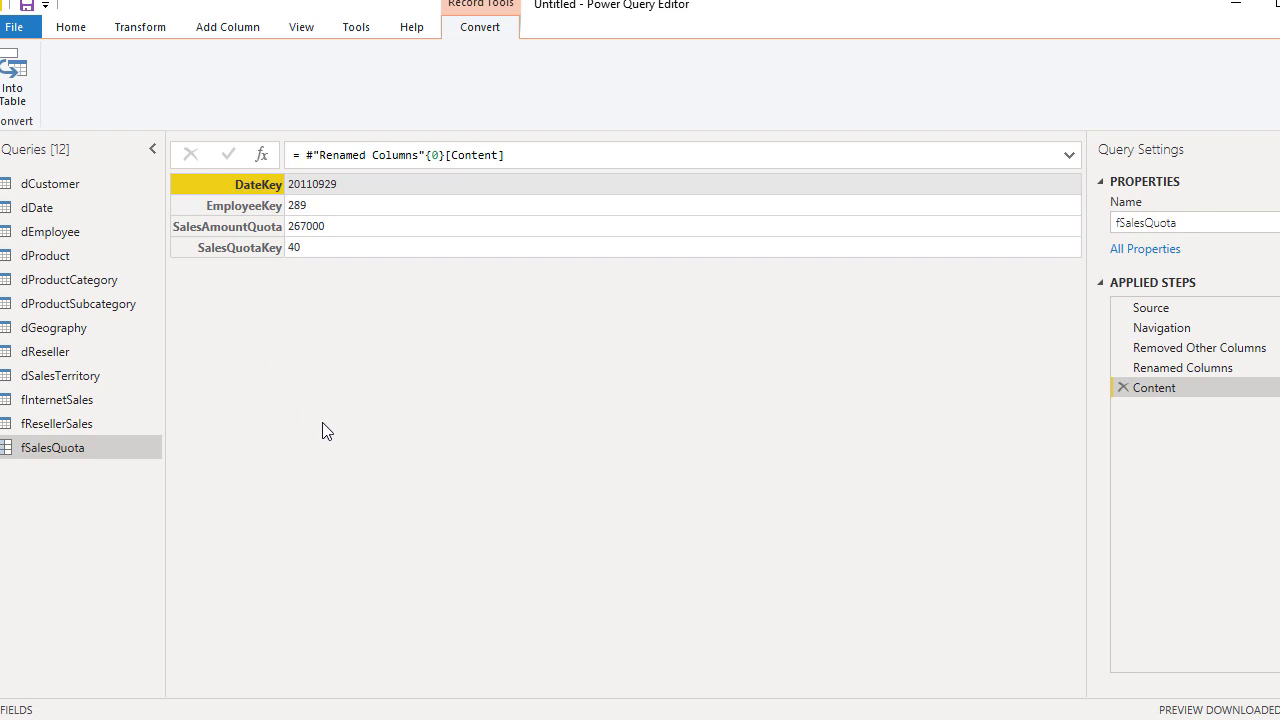
left_click(1123, 387)
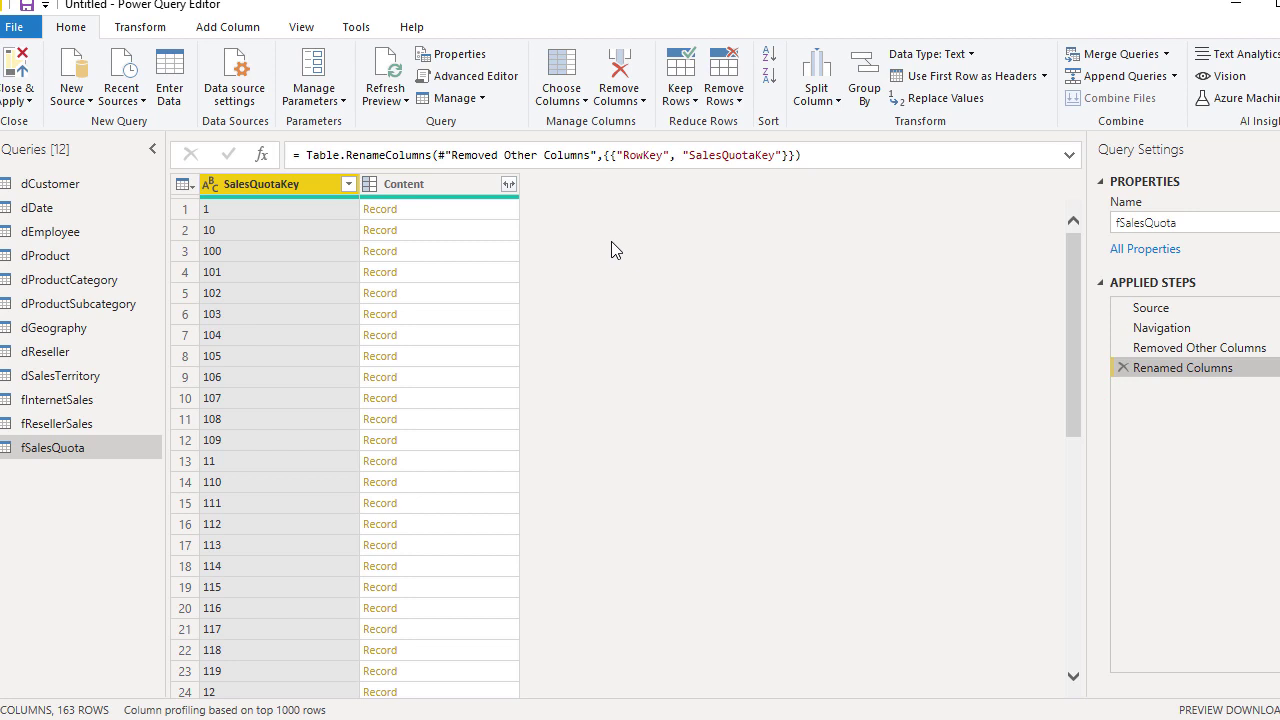
left_click(509, 184)
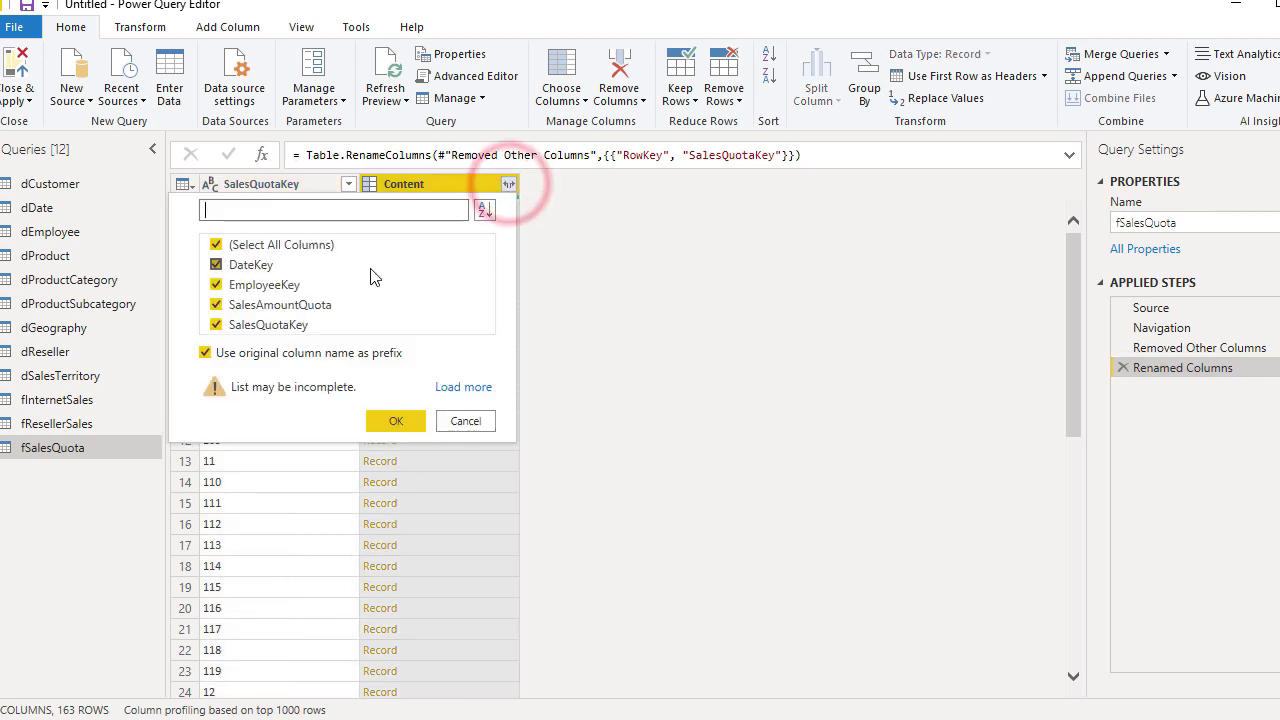
left_click(205, 355)
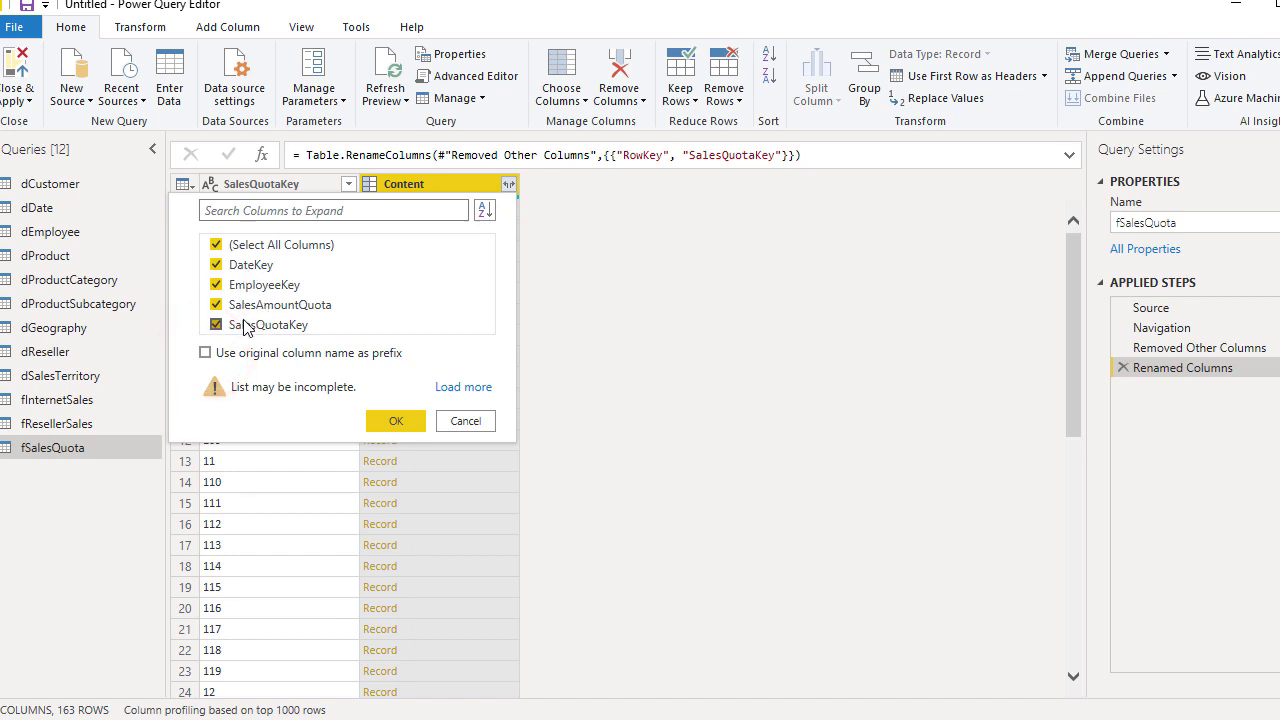
left_click(401, 420)
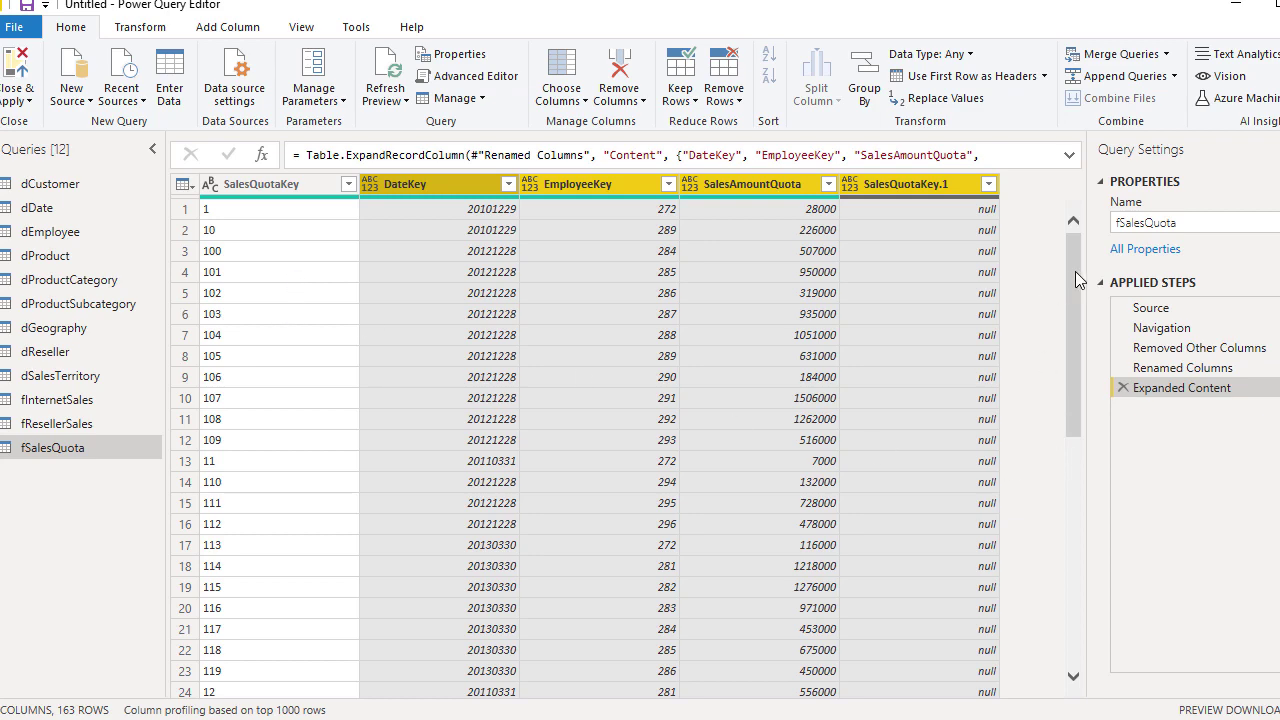
Delete the empty SalesQuotaKey.1 column from fSalesQuota.
left_click_drag(1075, 270, 1059, 242)
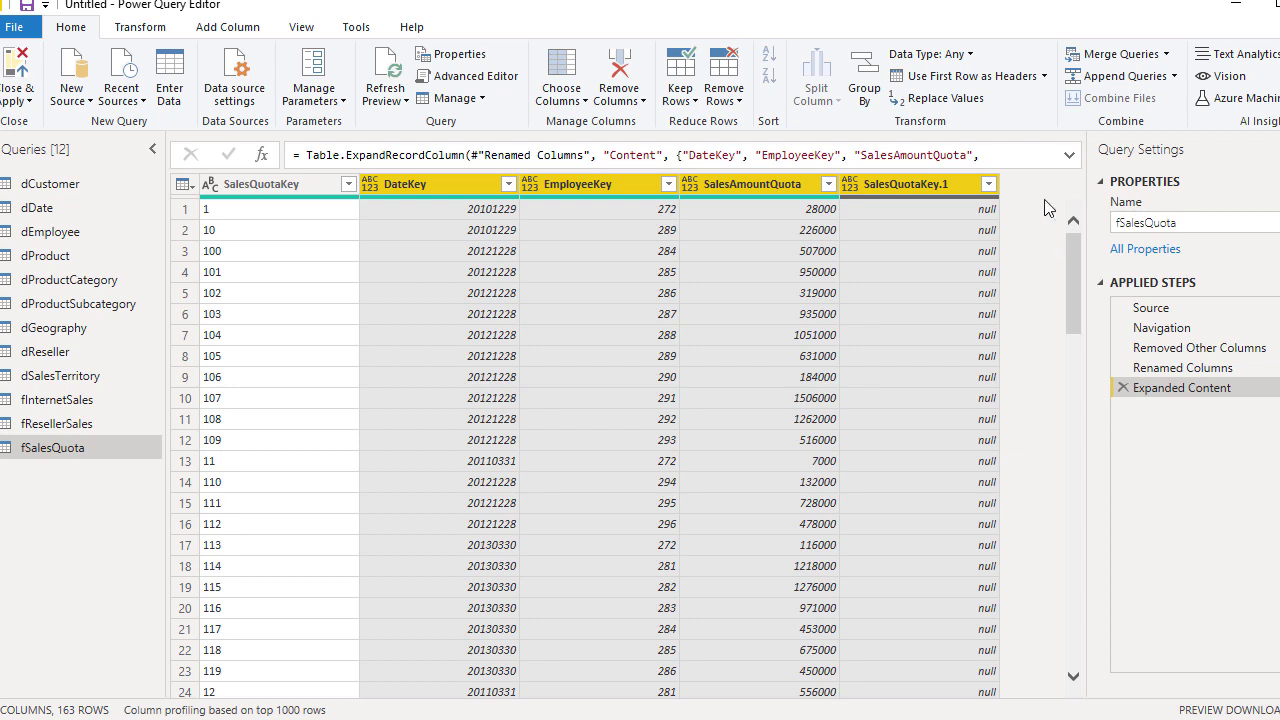
left_click(916, 183)
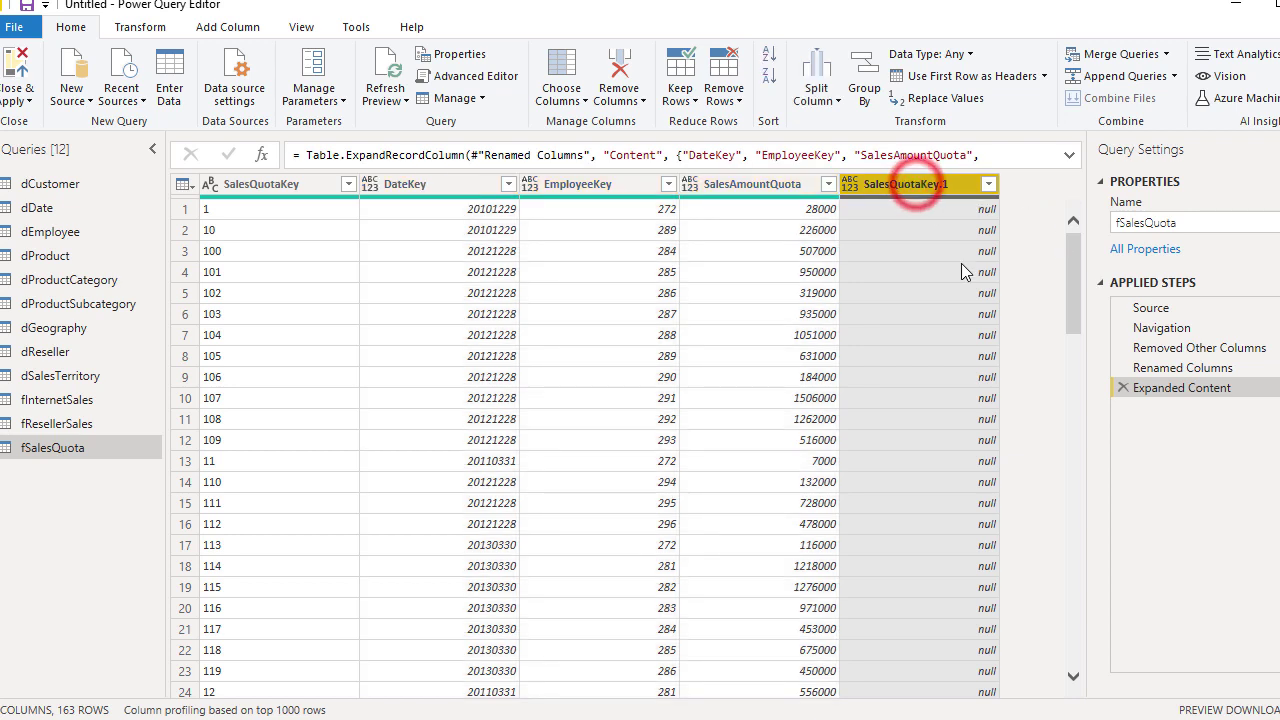
left_click(620, 62)
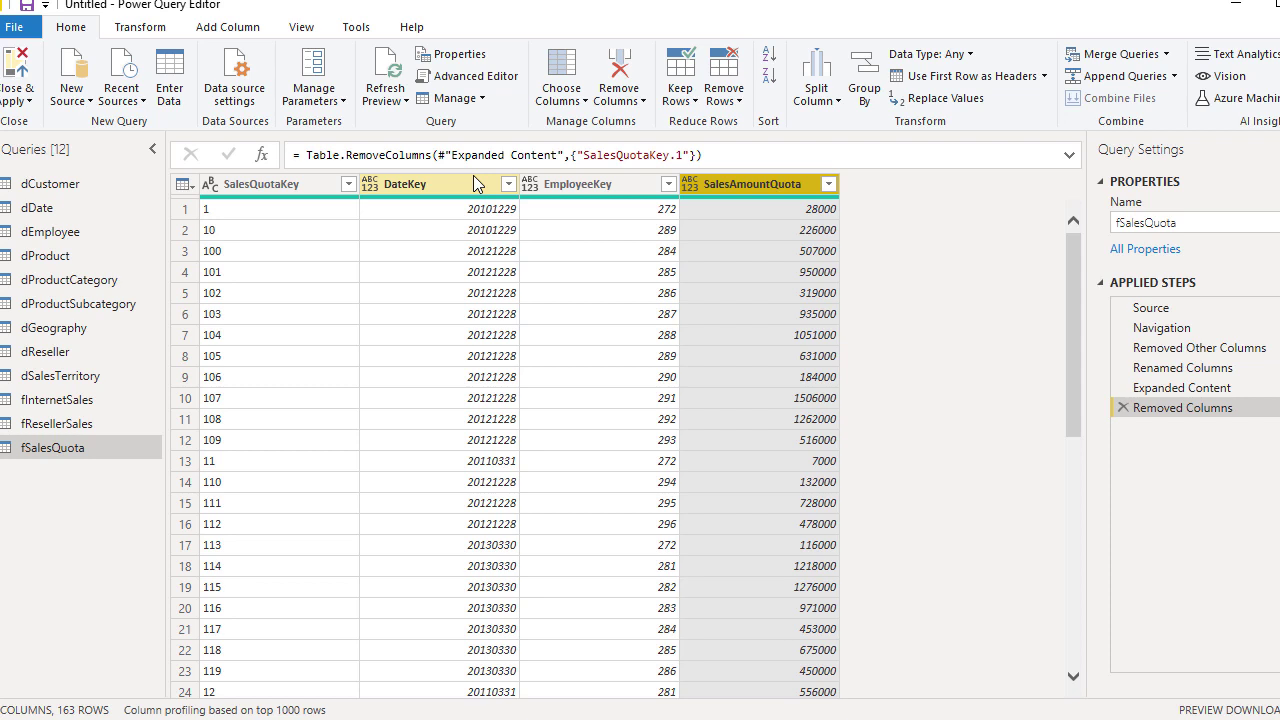
Set SalesAmountQuota to Decimal Number and EmployeeKey, DateKey, SalesQuotaKey to Whole Number.
left_click(689, 184)
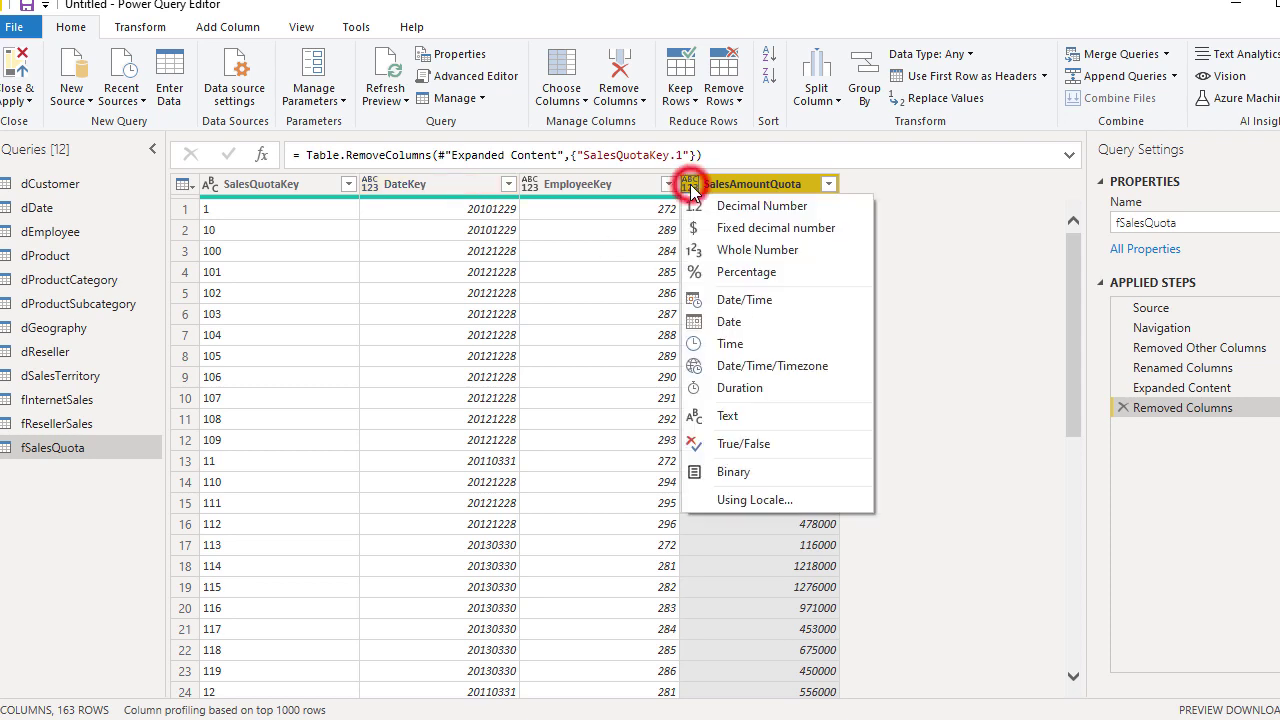
left_click(730, 207)
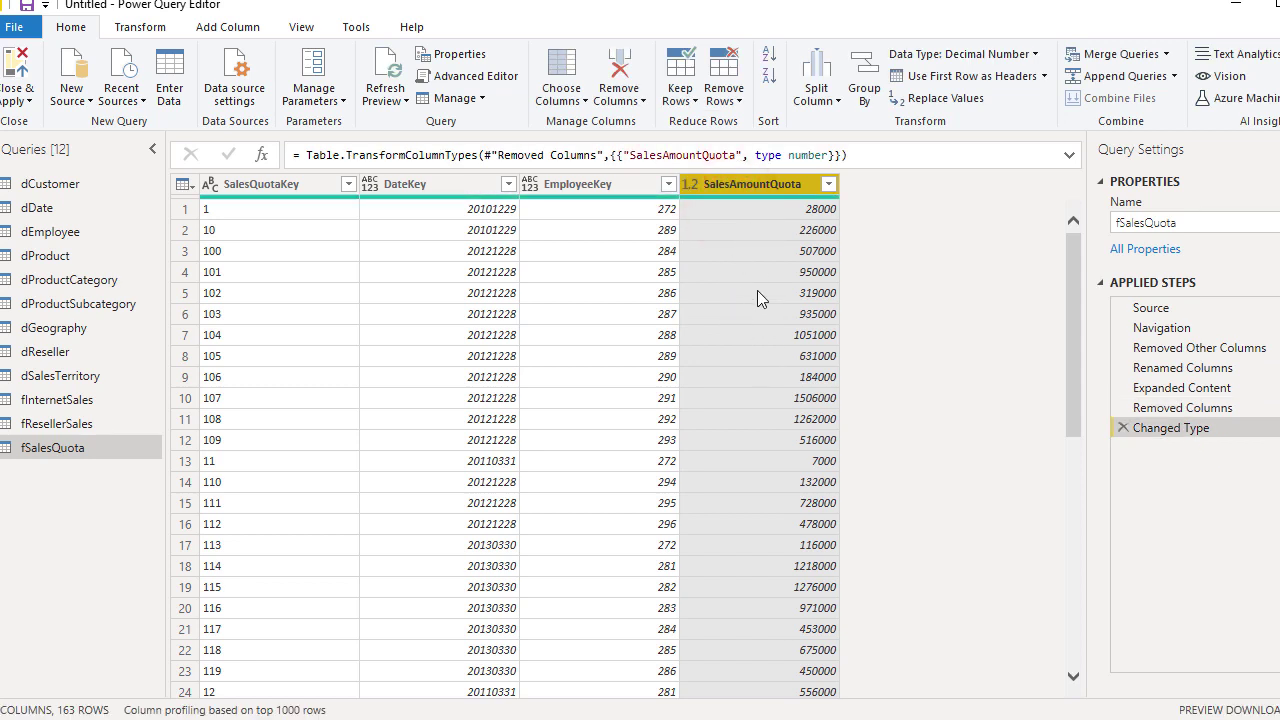
left_click(531, 184)
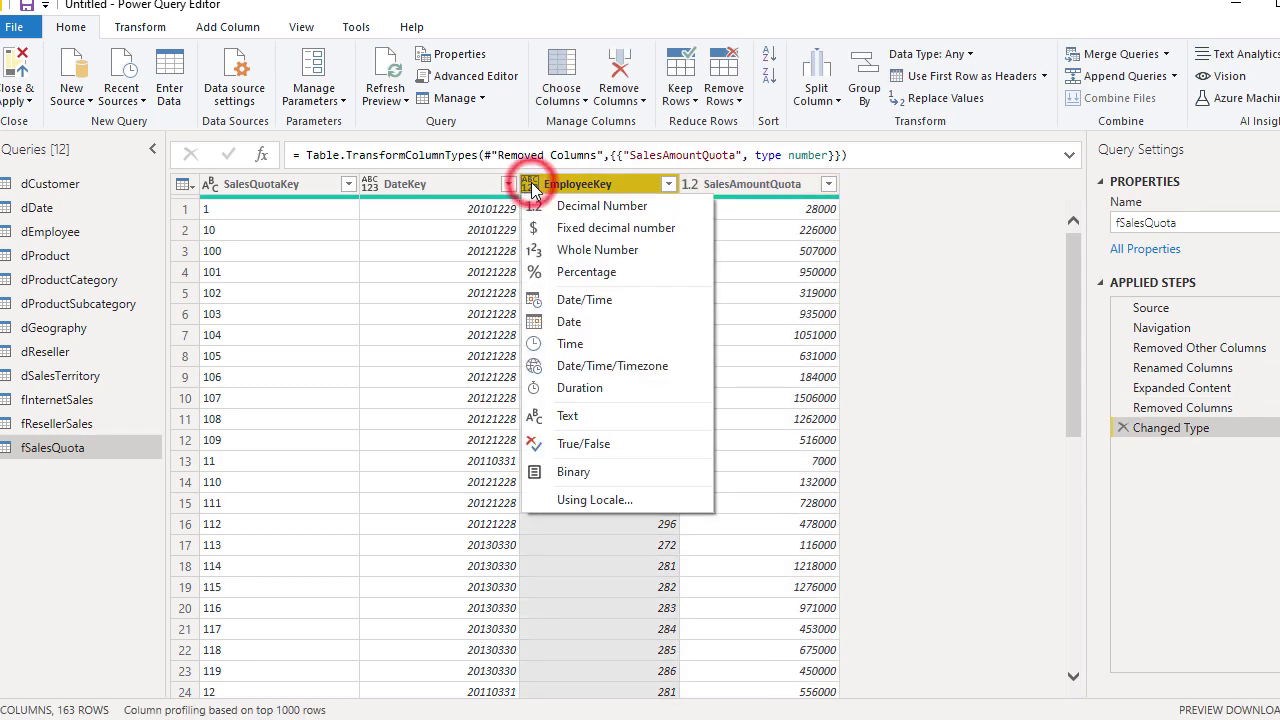
left_click(585, 258)
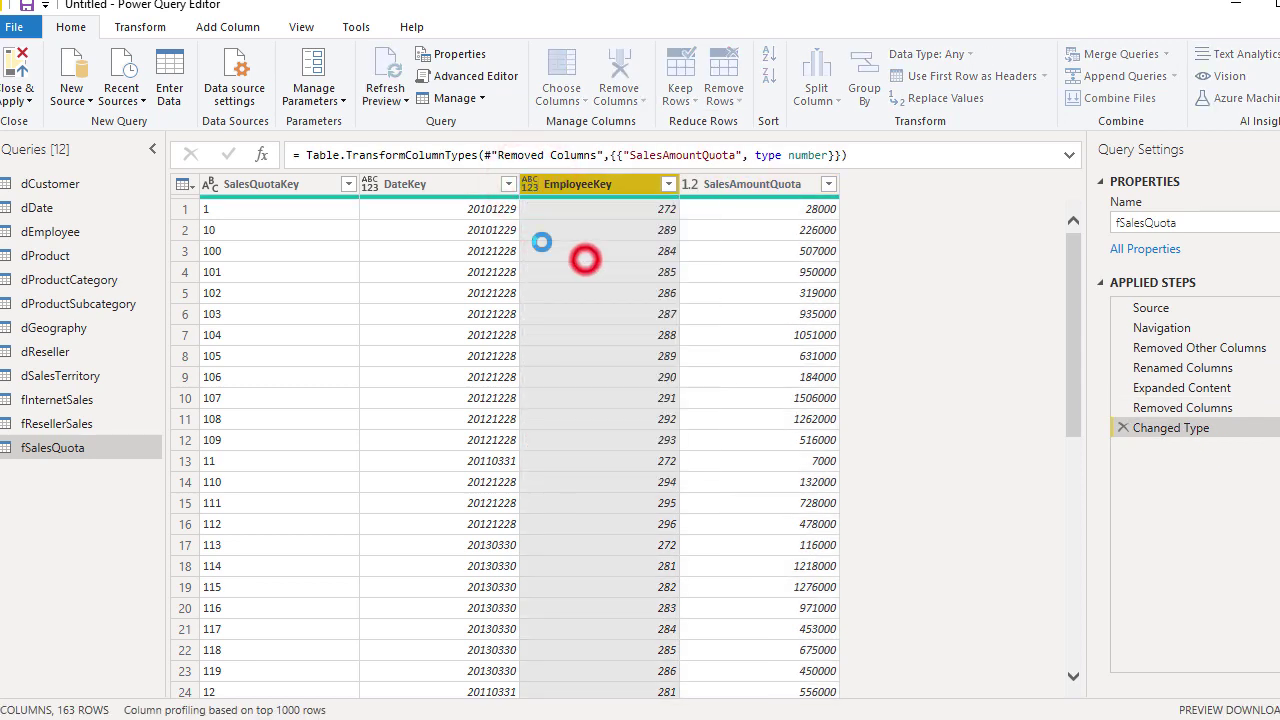
left_click(370, 184)
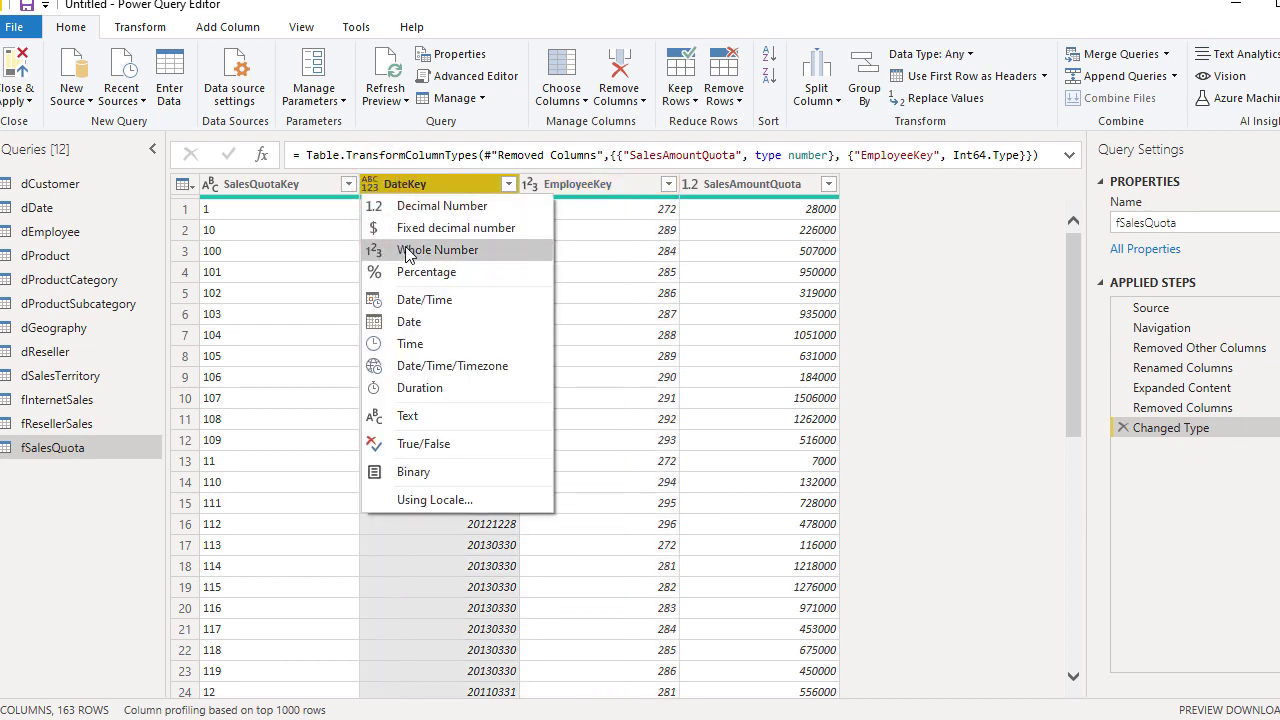
left_click(410, 249)
left_click(210, 183)
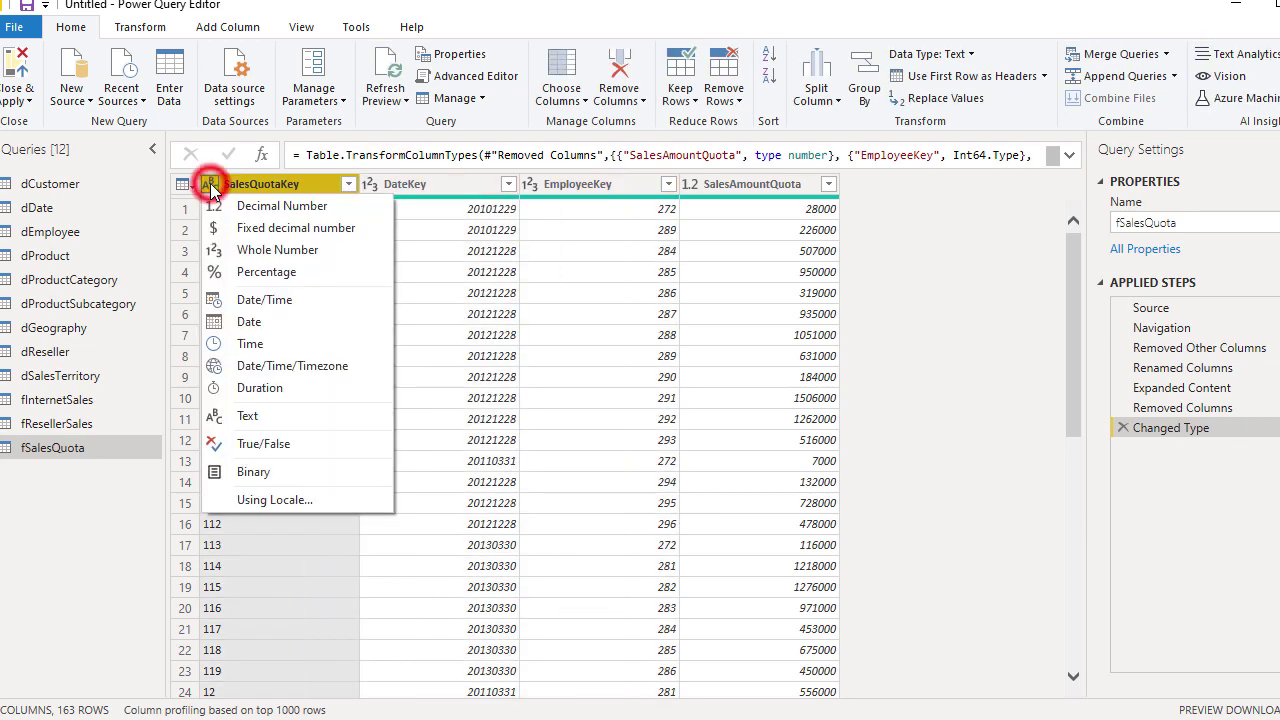
left_click(259, 248)
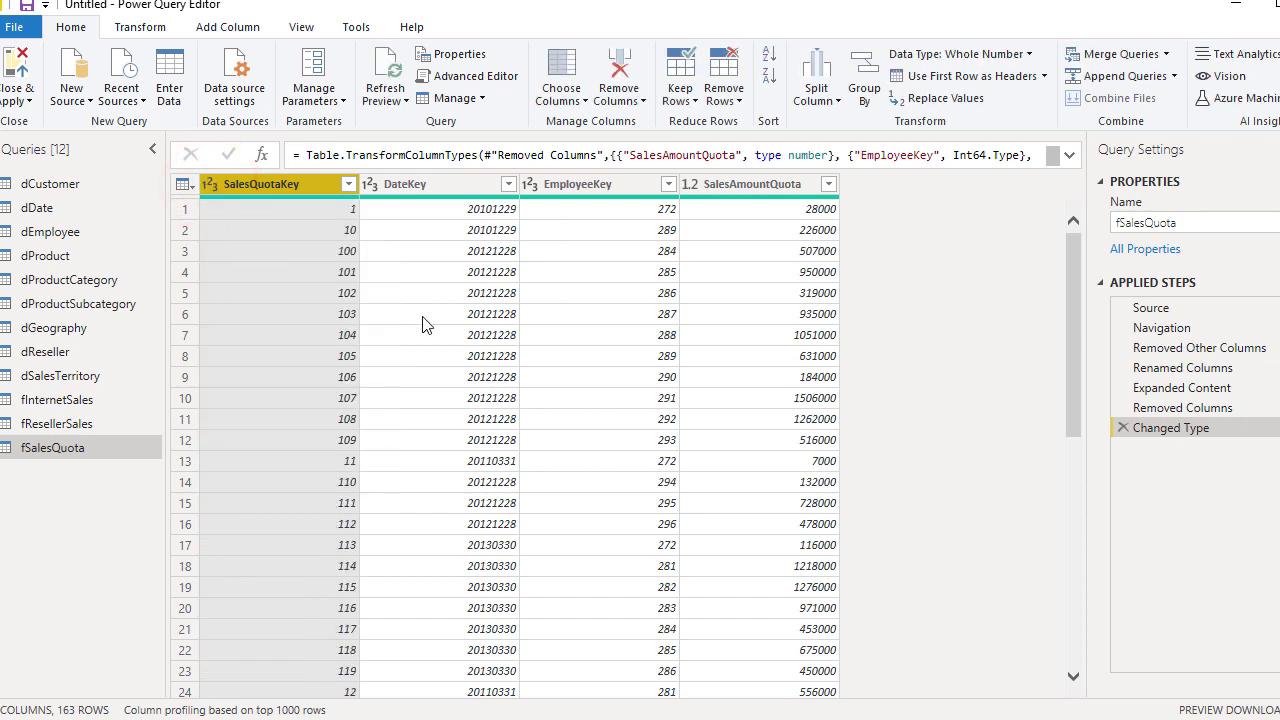
Change the query name from fSalesQuota to Sales Quota in Query Settings.
left_click(1117, 222)
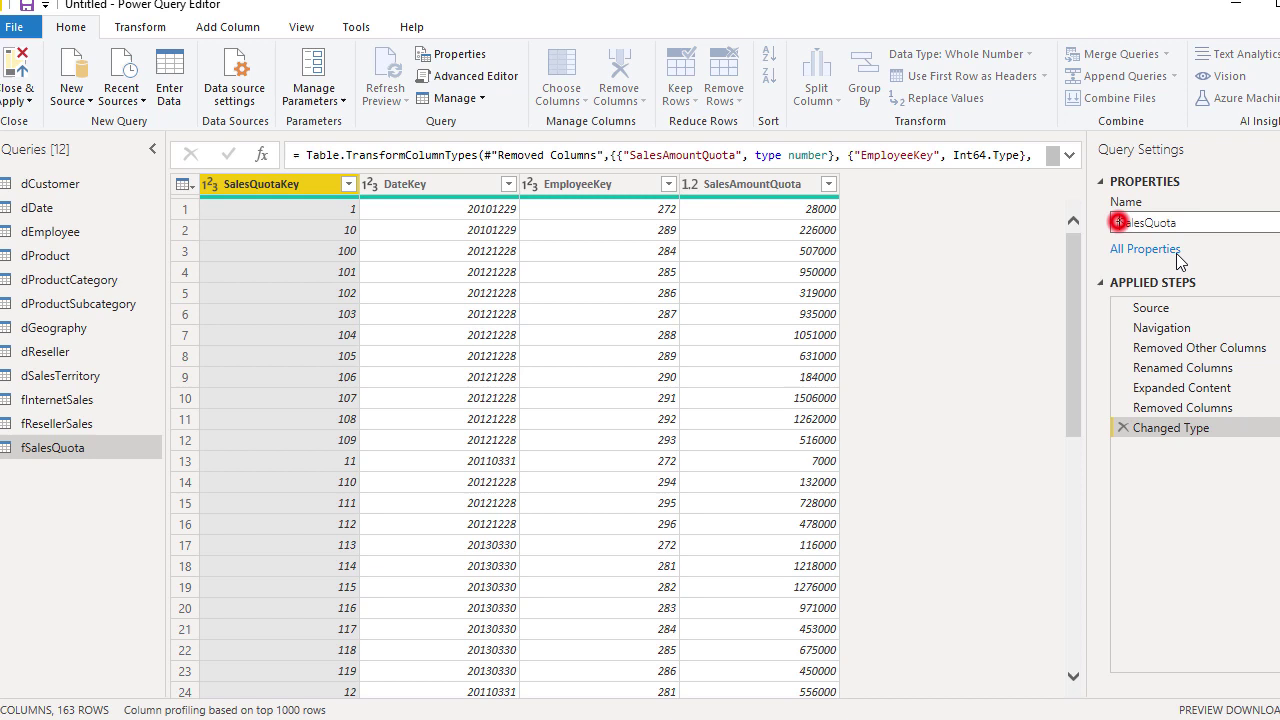
key("BackSpace")
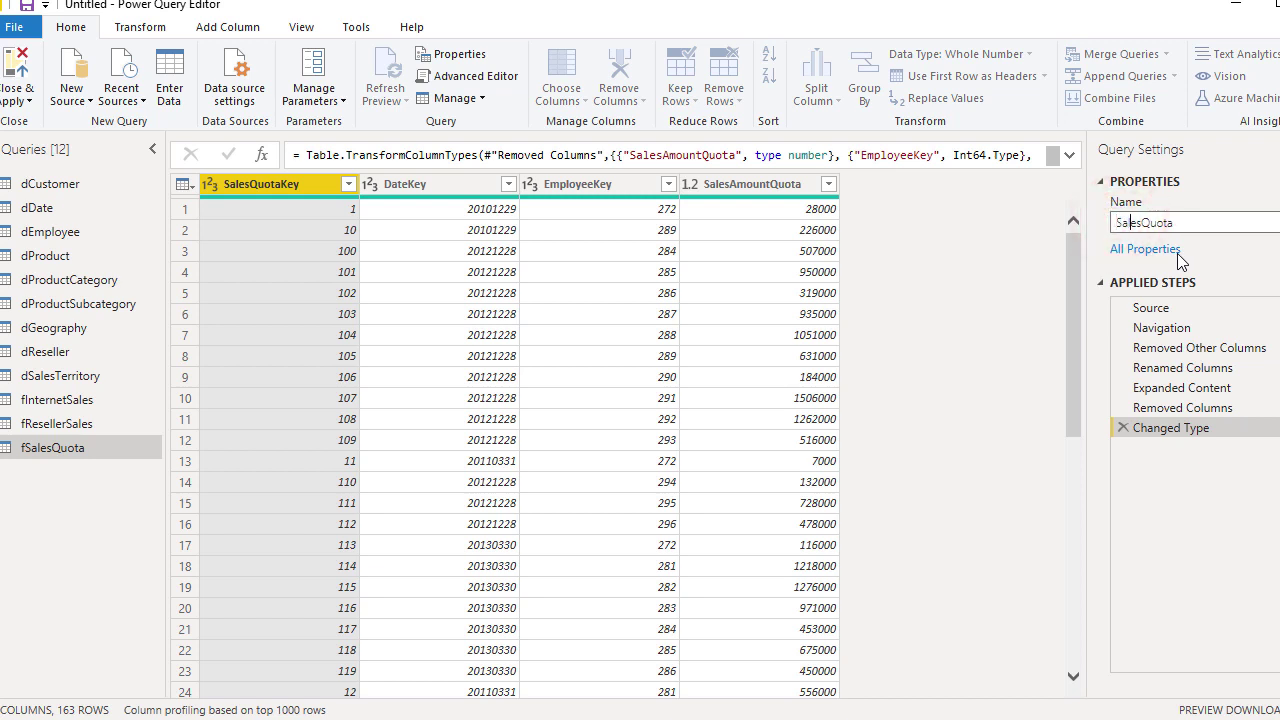
key("Right")
key("Right")
key("Right")
key("Return")
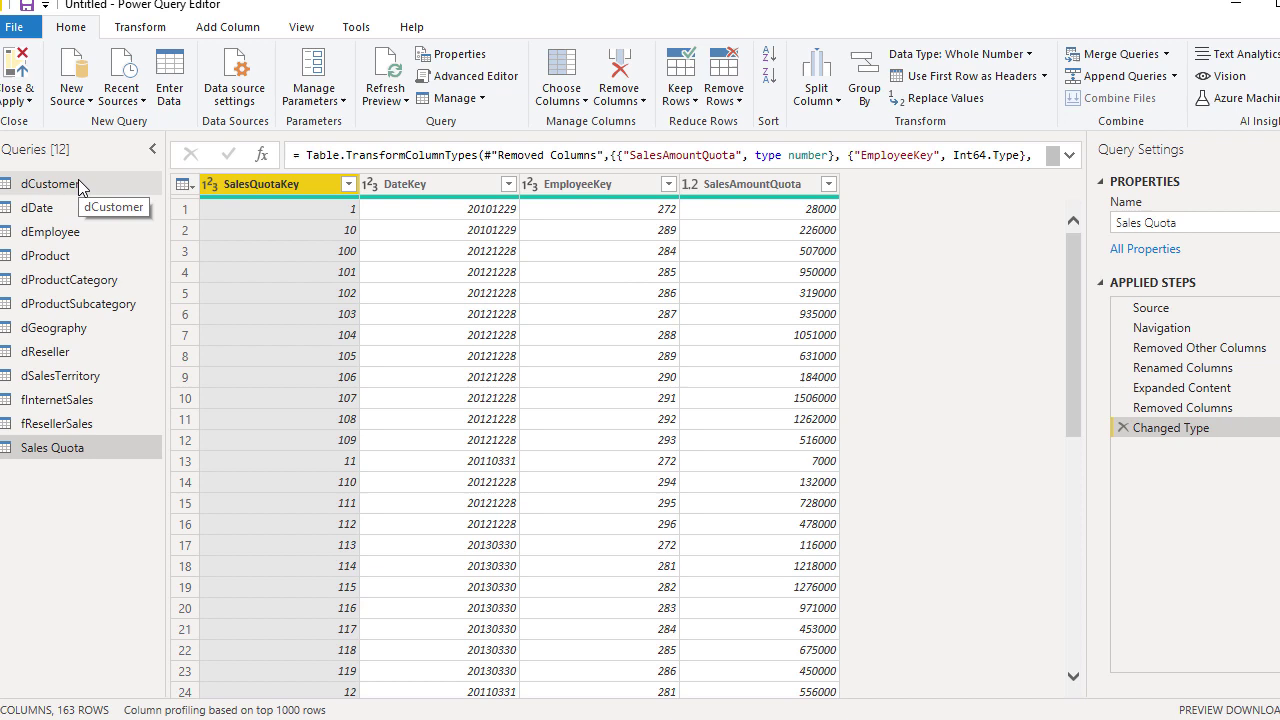
In the dProductCategory query, remove all columns except RowKey and Content.
left_click(52, 282)
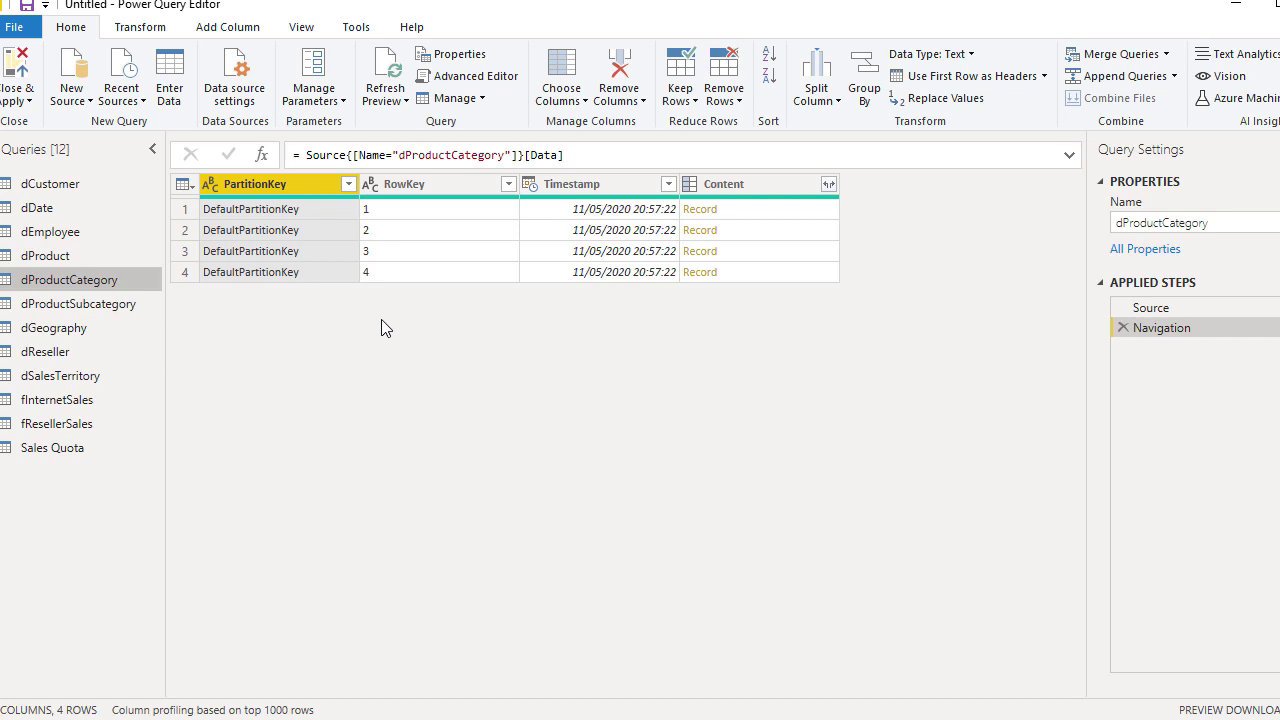
left_click(430, 186)
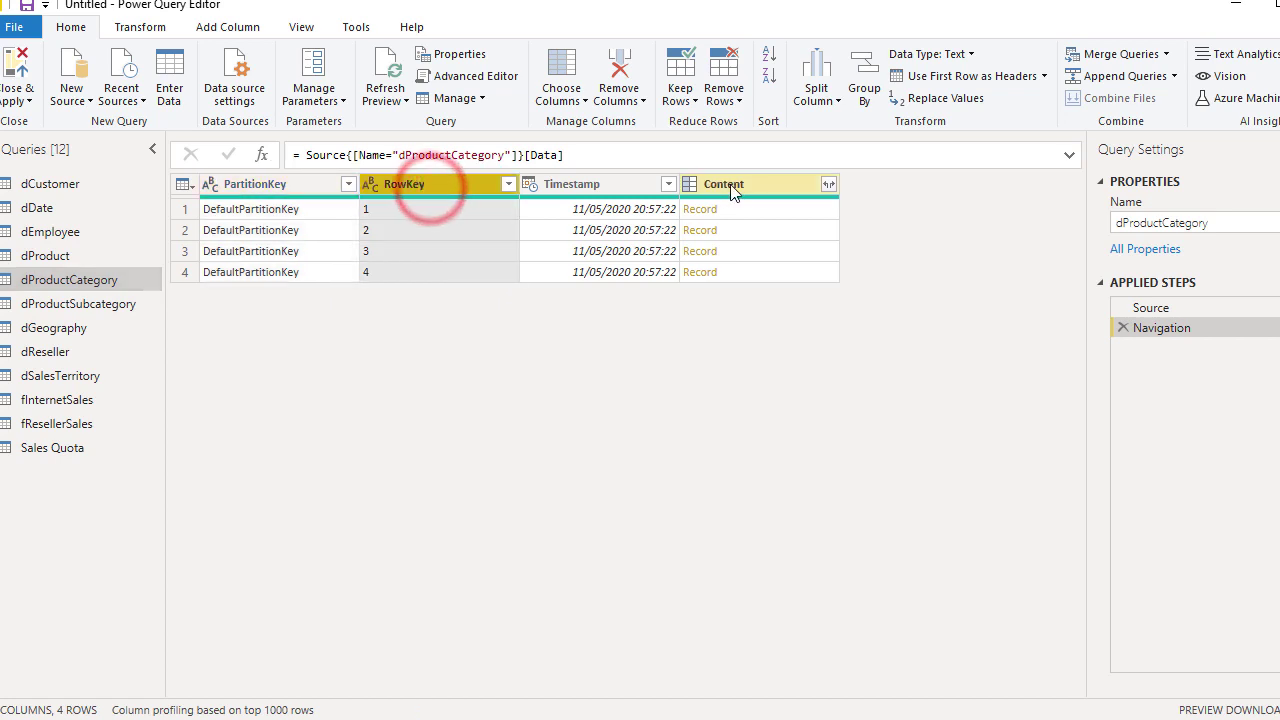
left_click(755, 188, "ctrl")
right_click(757, 194)
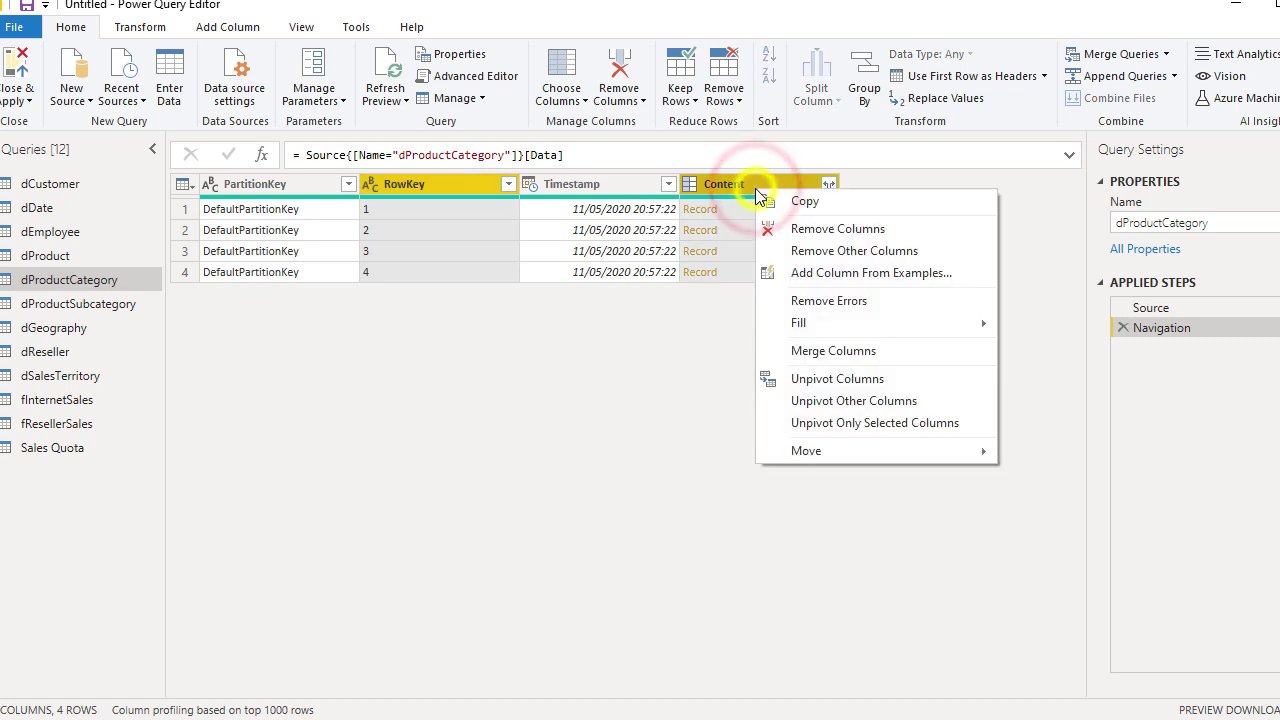
left_click(817, 248)
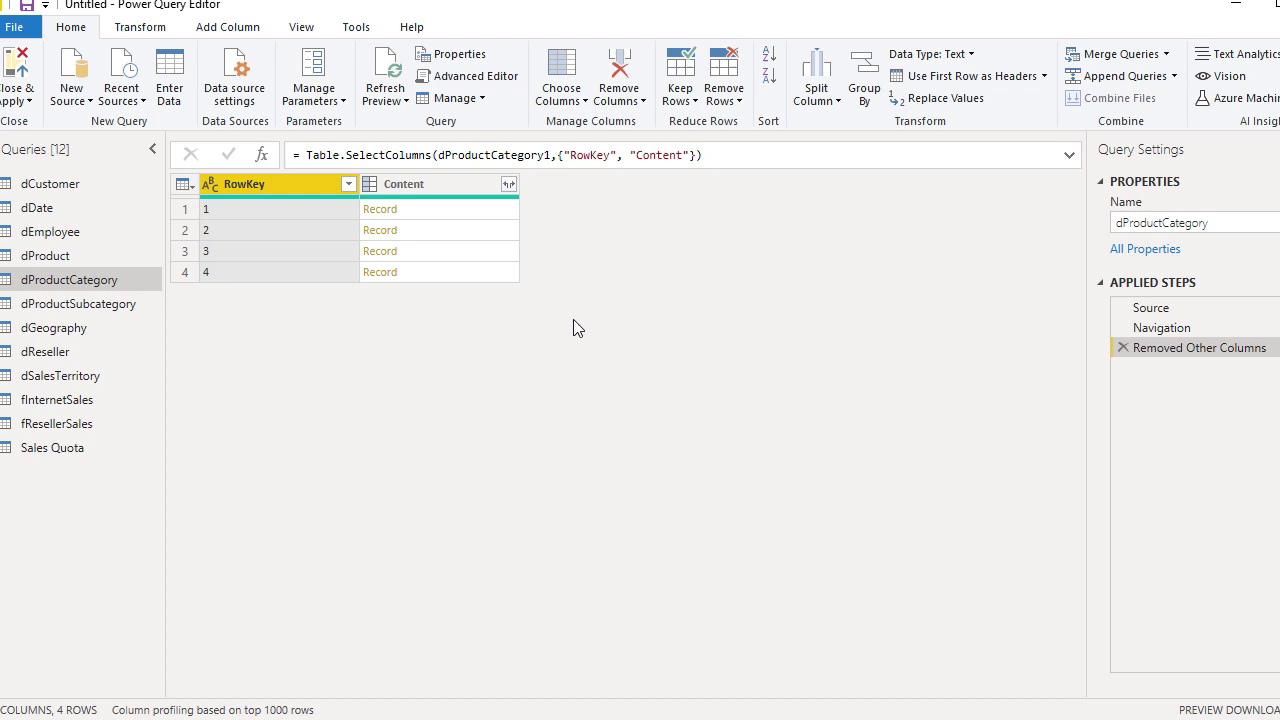
left_click(509, 184)
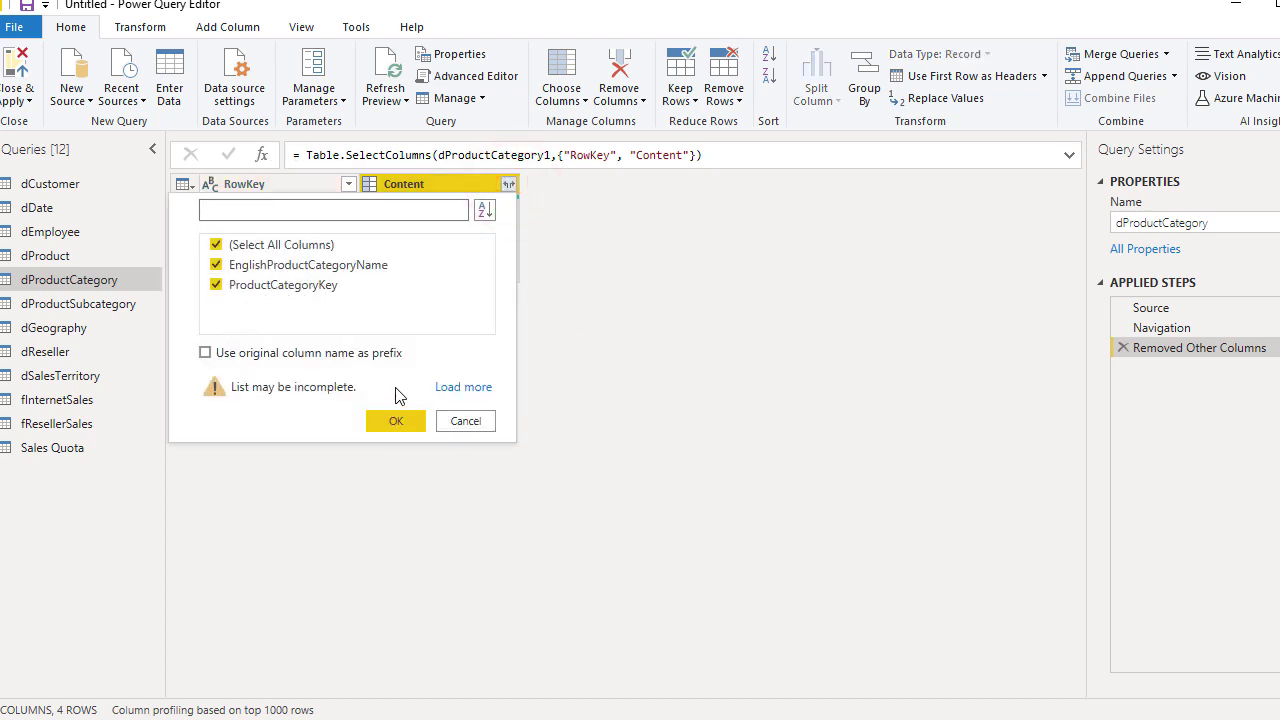
Expand Content's fields and remove the all-null ProductCategoryKey column.
left_click(395, 420)
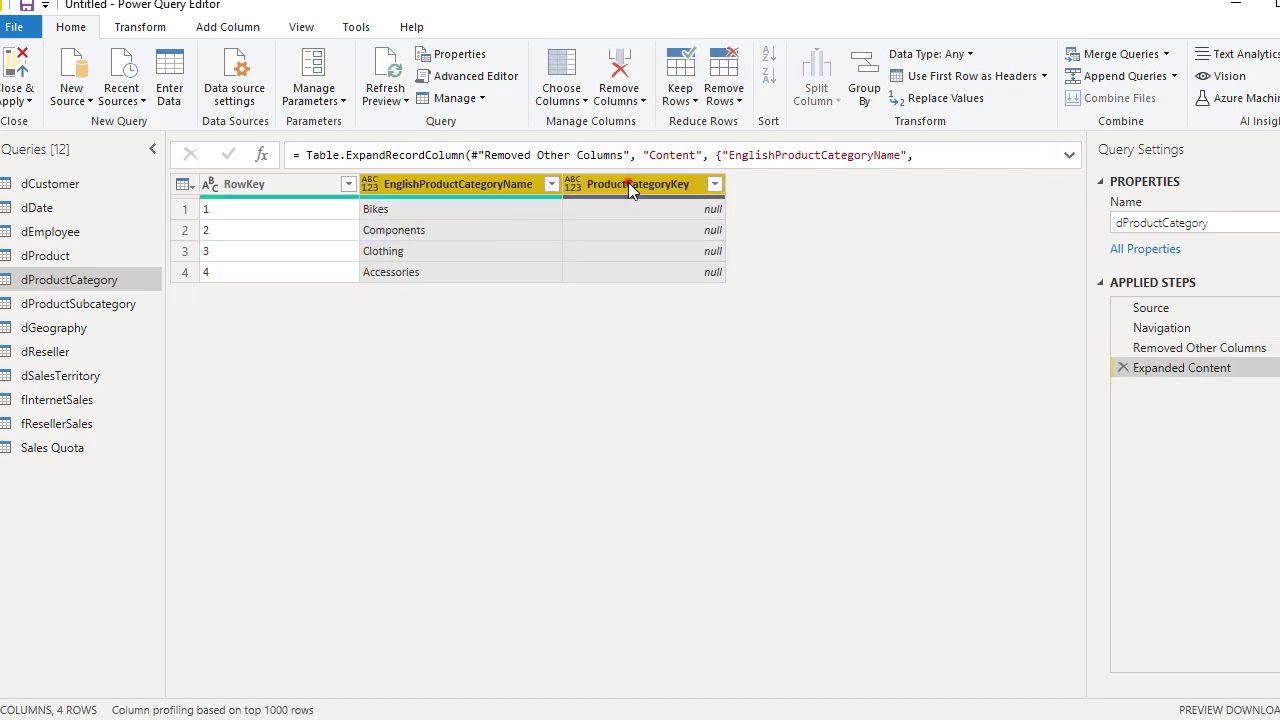
left_click(628, 182)
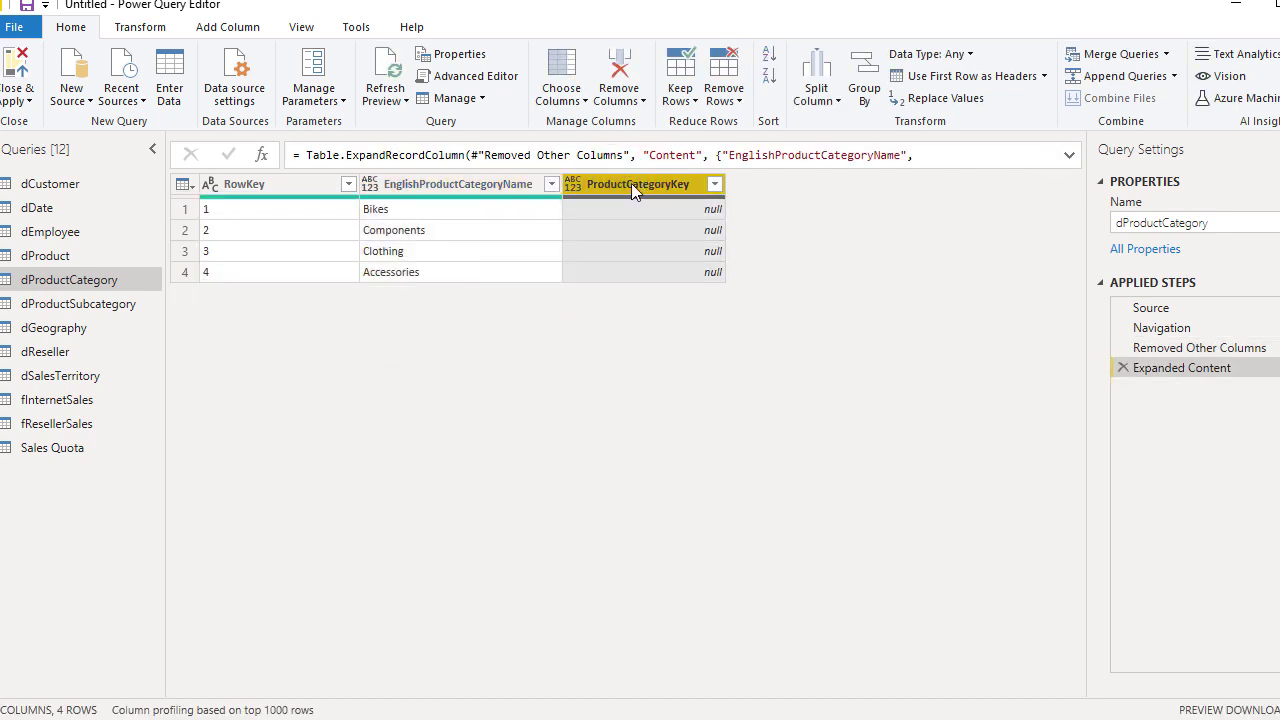
left_click(619, 64)
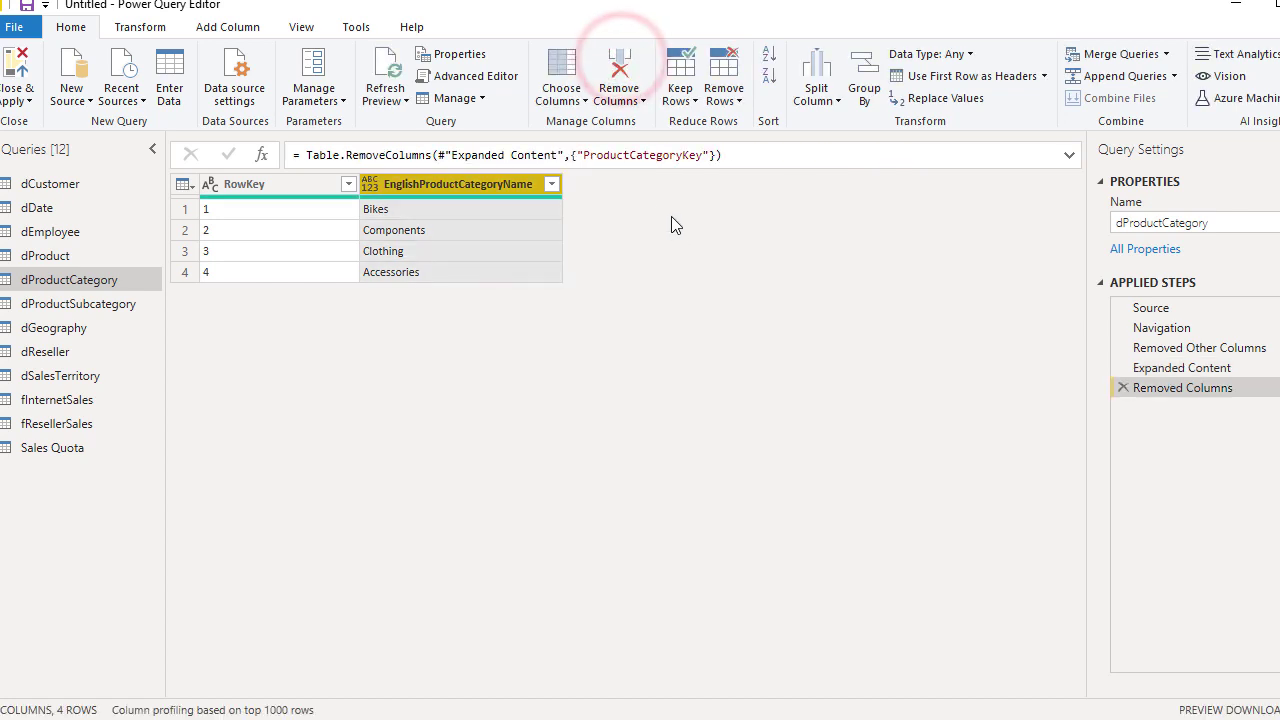
Rename the RowKey column to ProductCategoryKey.
left_click(245, 188)
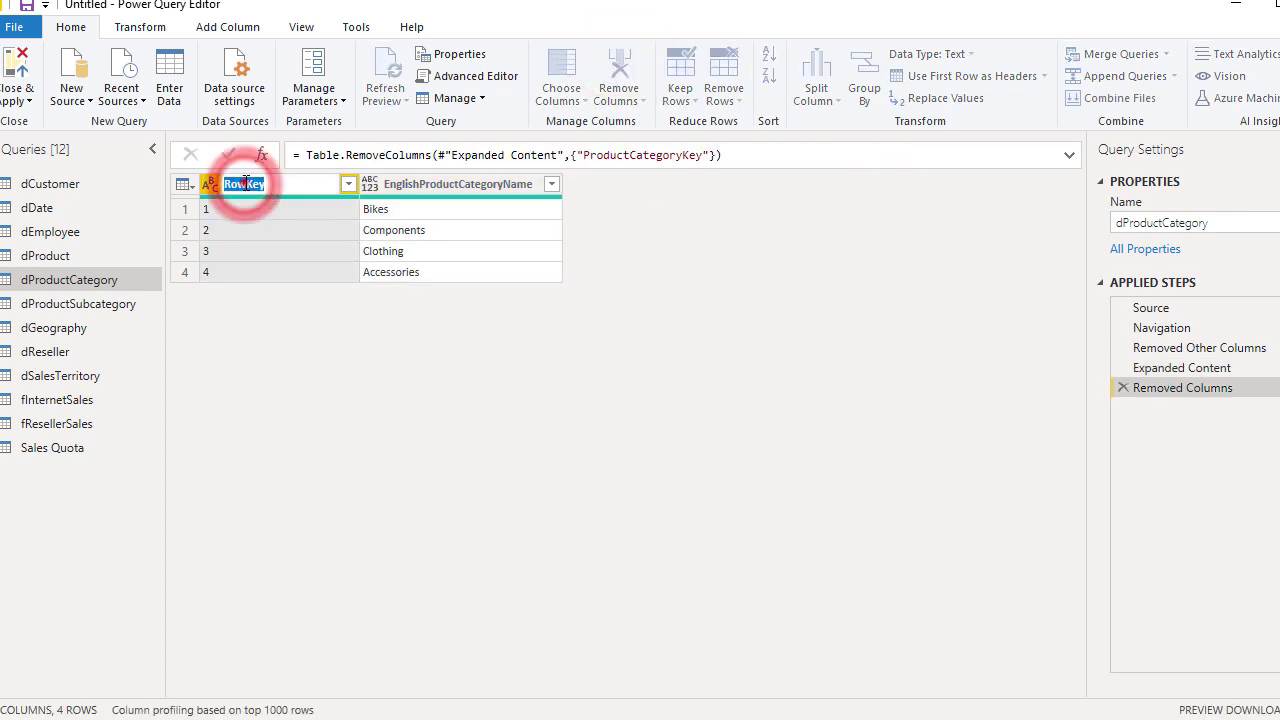
key("Delete")
key("Delete")
key("Delete")
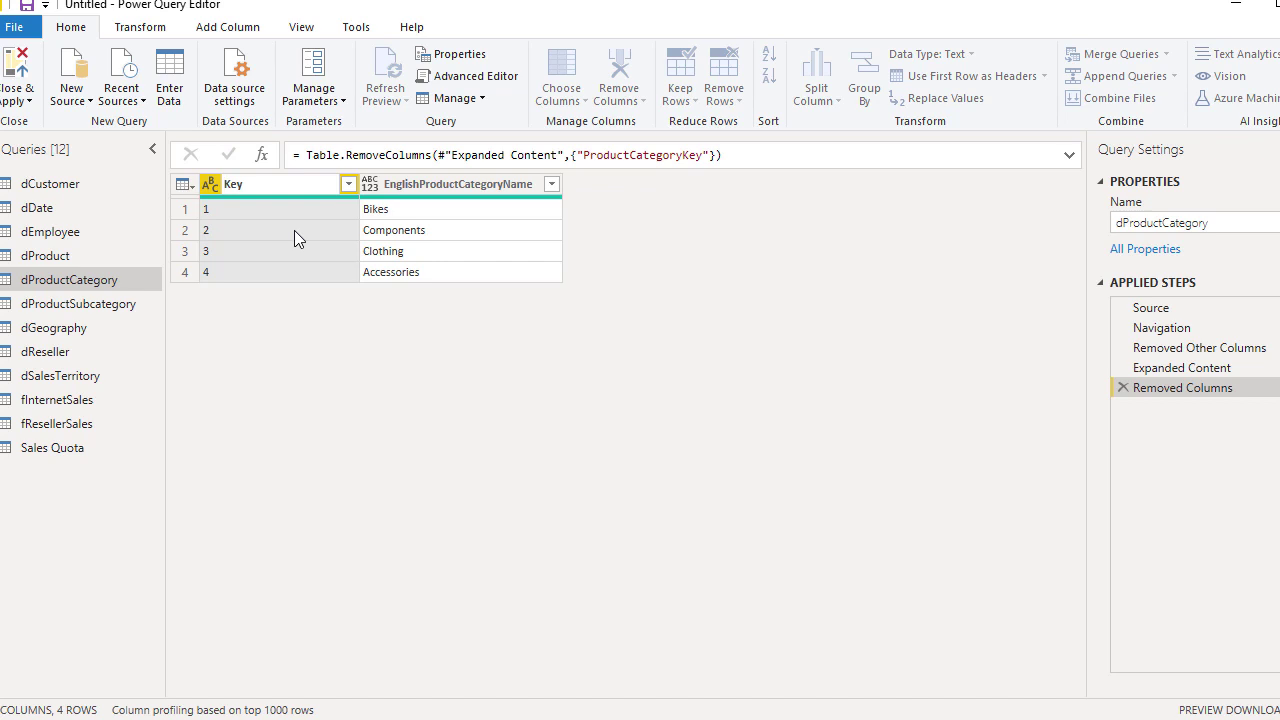
type("ProductCategory")
key("Return")
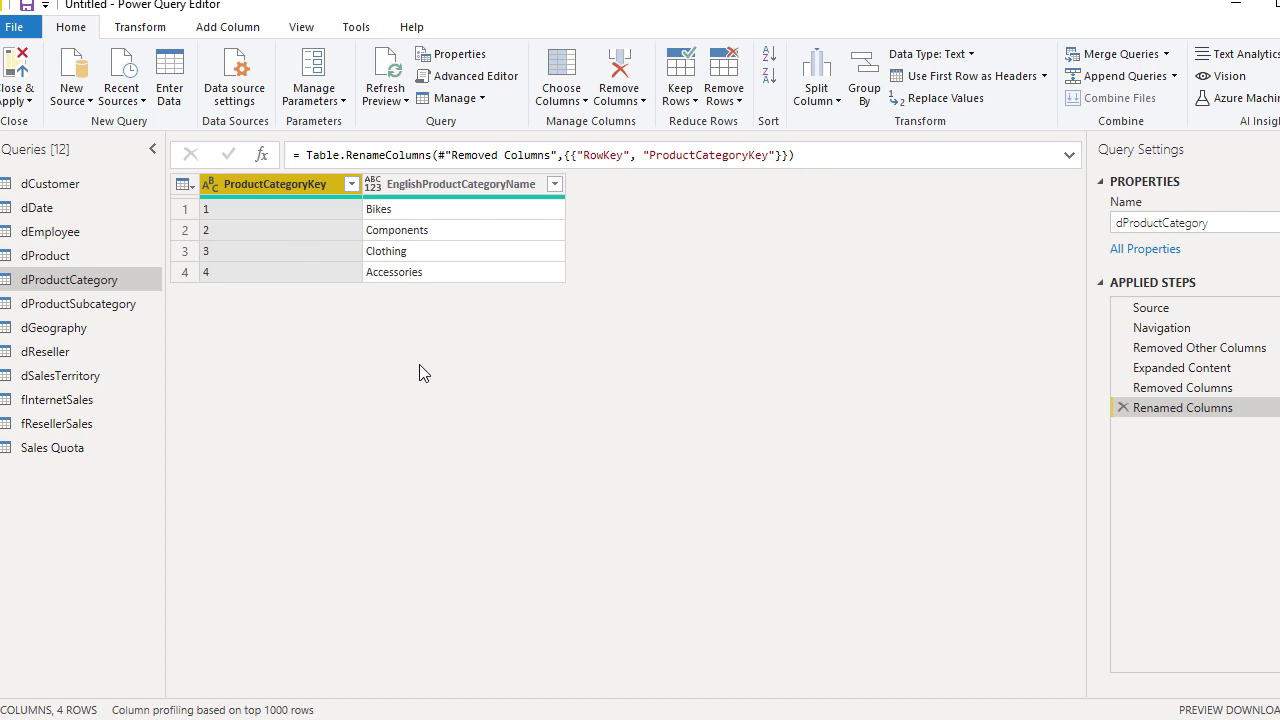
Rename the dProductCategory query to Product Category.
left_click(1120, 221)
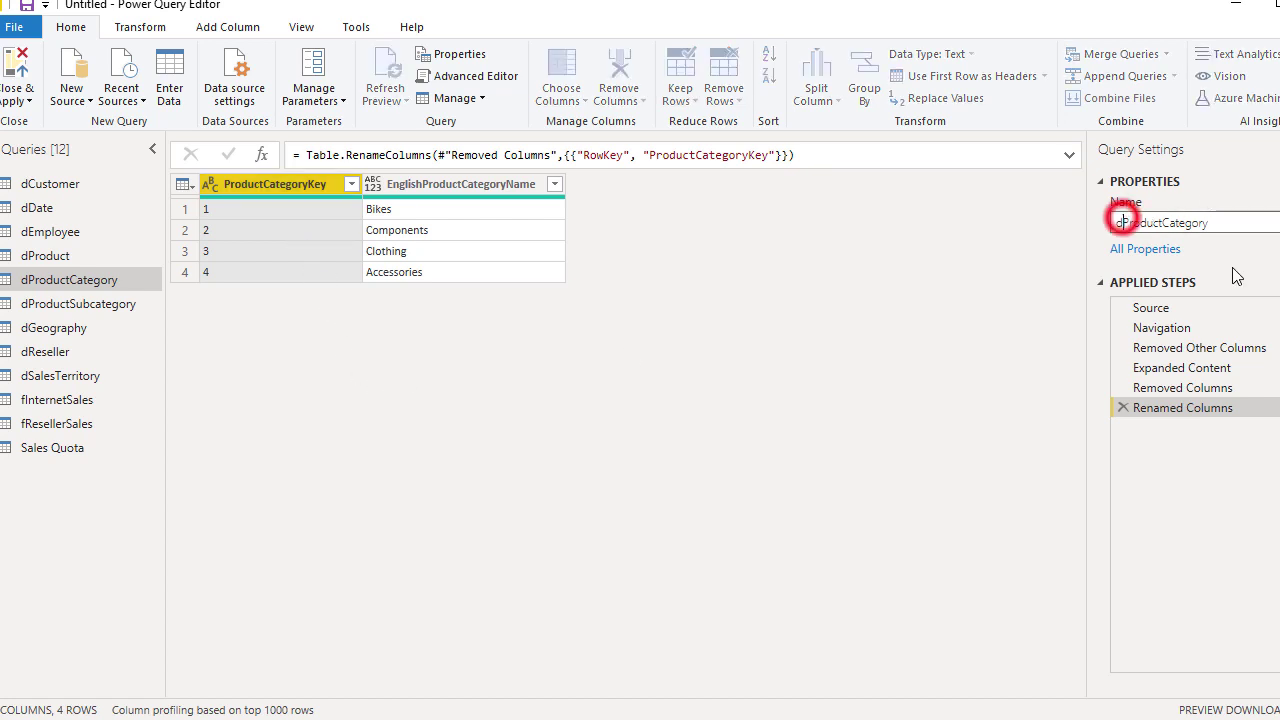
key("Delete")
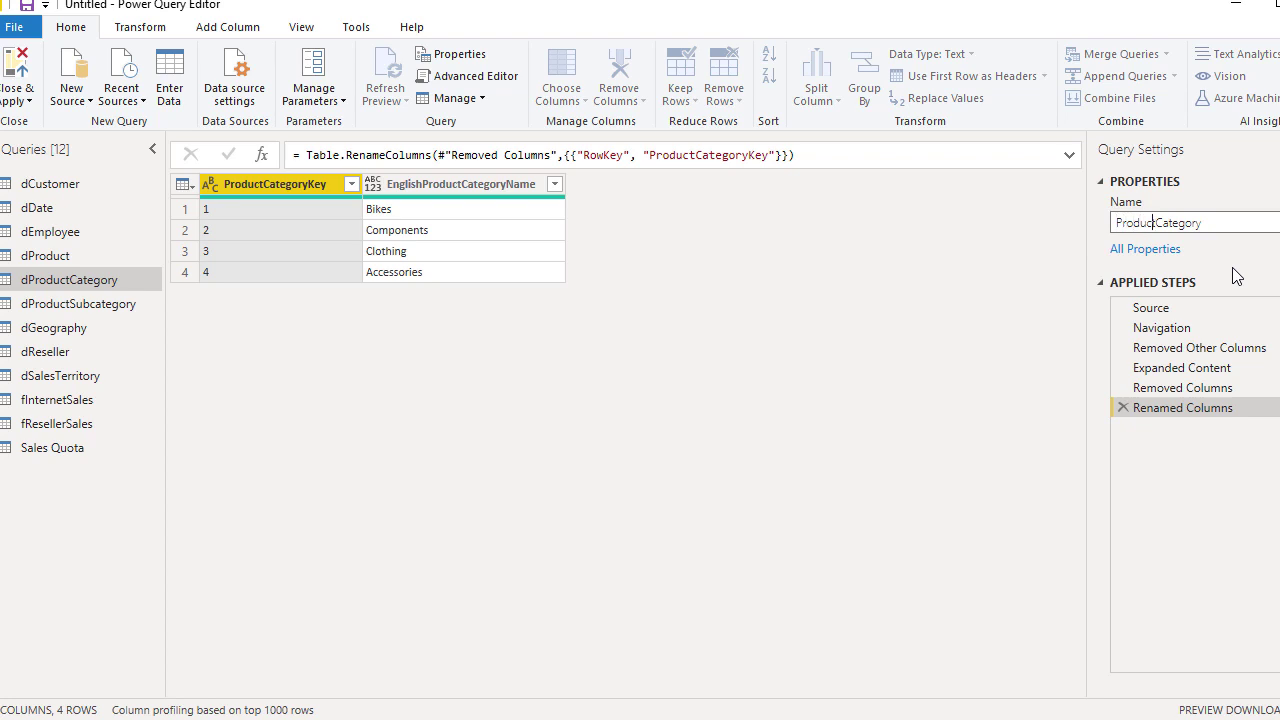
key("Return")
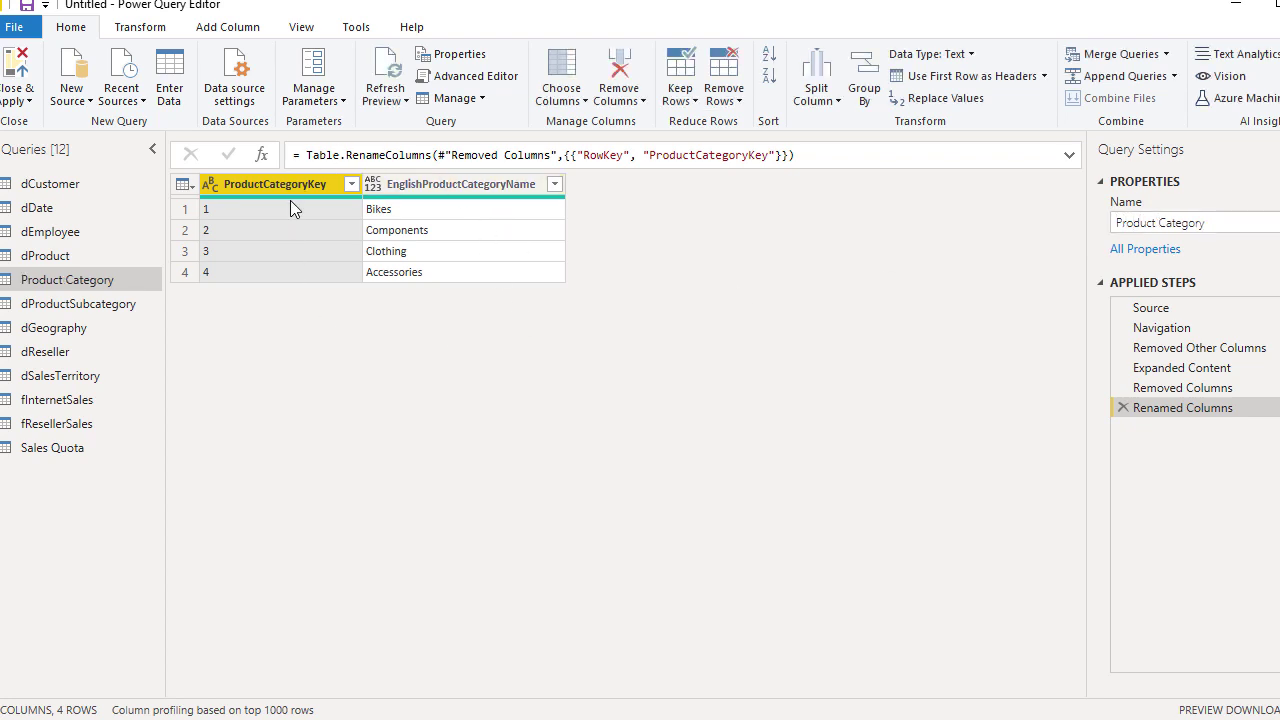
Detect data types: ProductCategoryKey as whole number, EnglishProductCategoryName as text.
left_click(372, 188, "ctrl")
left_click(126, 28)
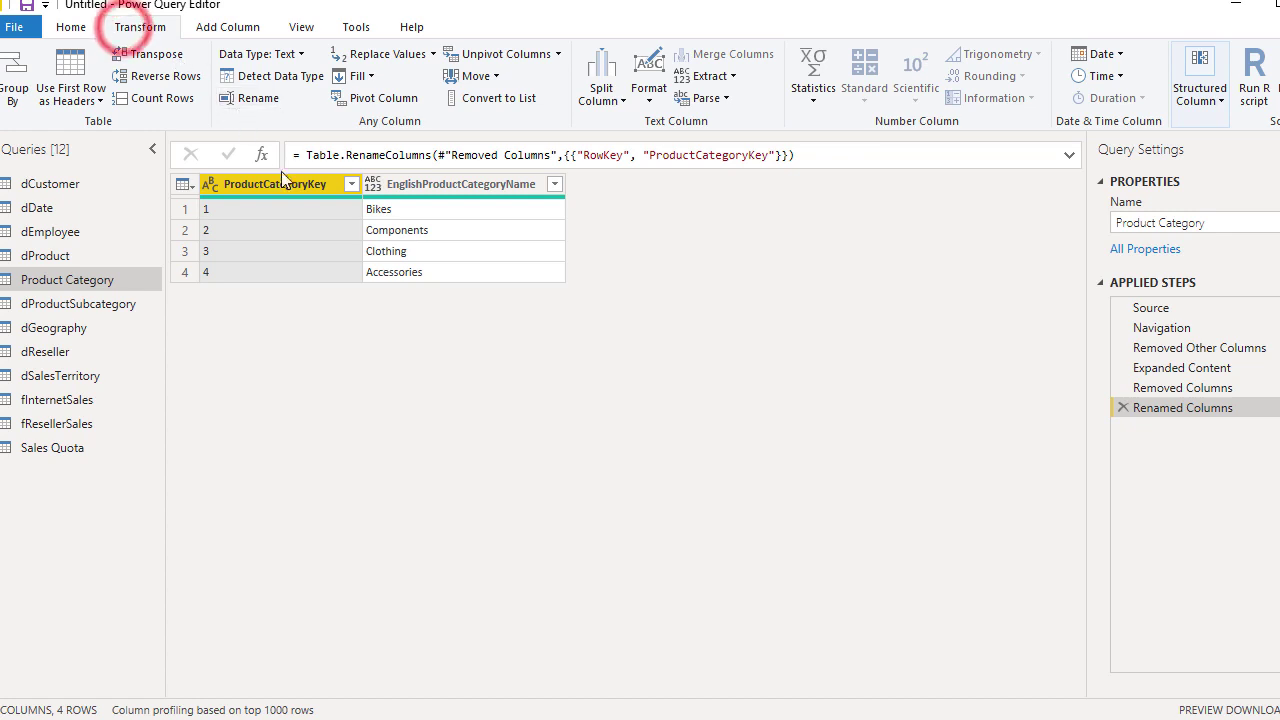
left_click(275, 80)
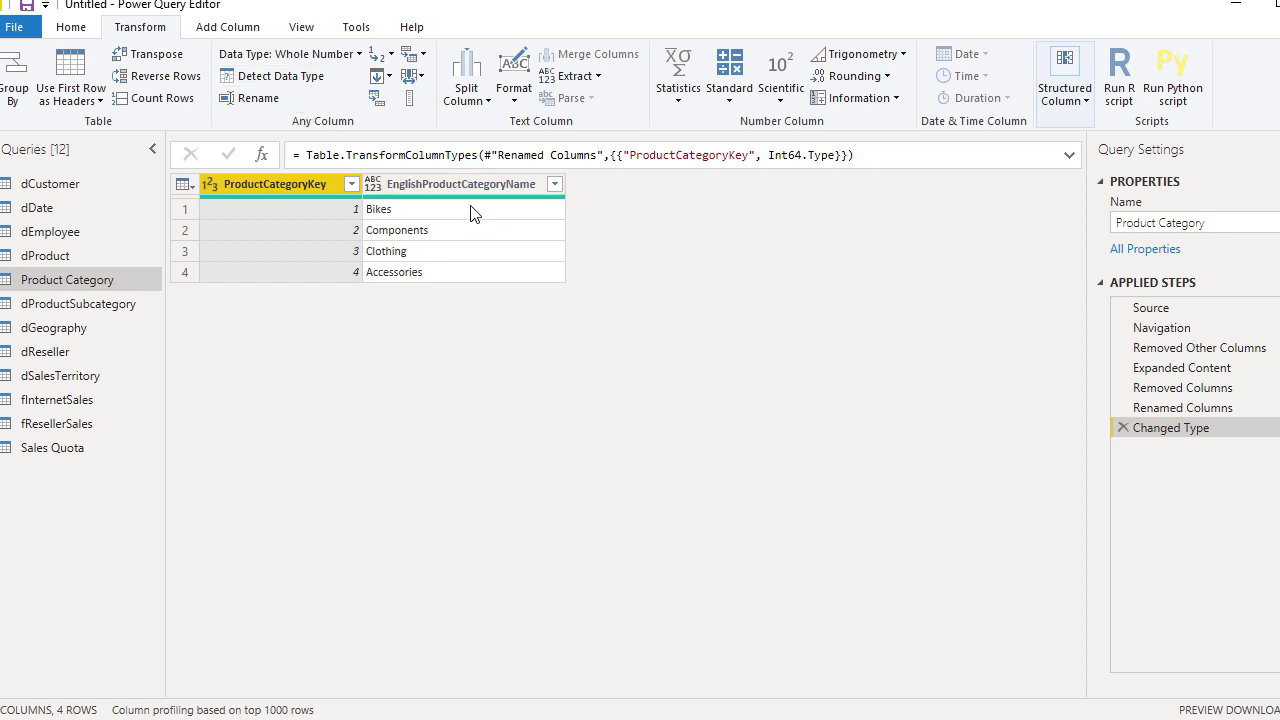
left_click(512, 365)
left_click(602, 200)
left_click(427, 187)
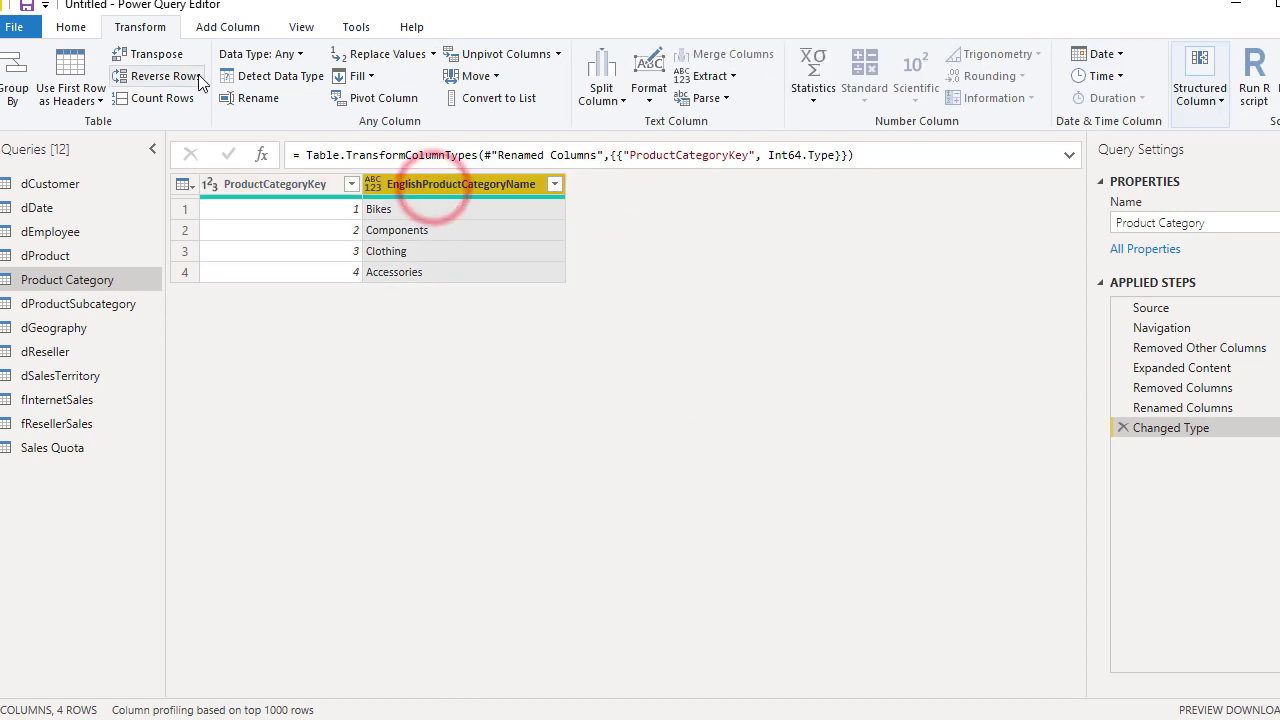
left_click(280, 76)
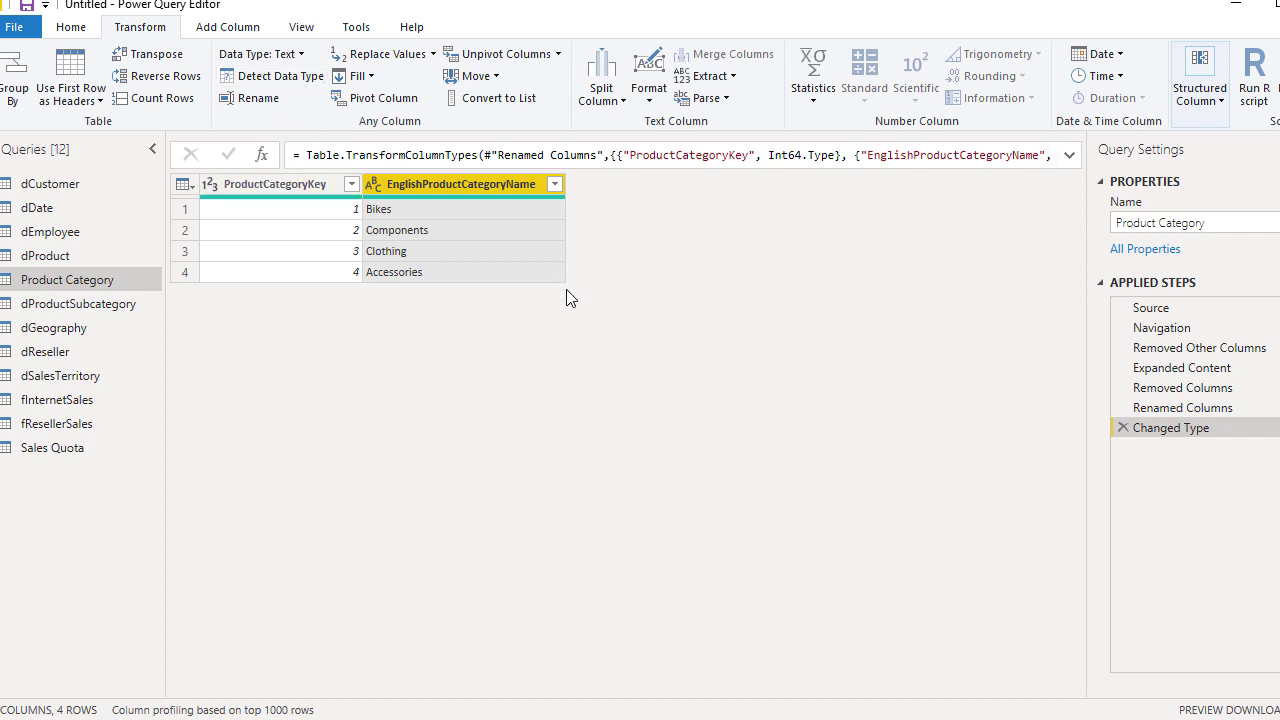
left_click(505, 182)
left_click(716, 244)
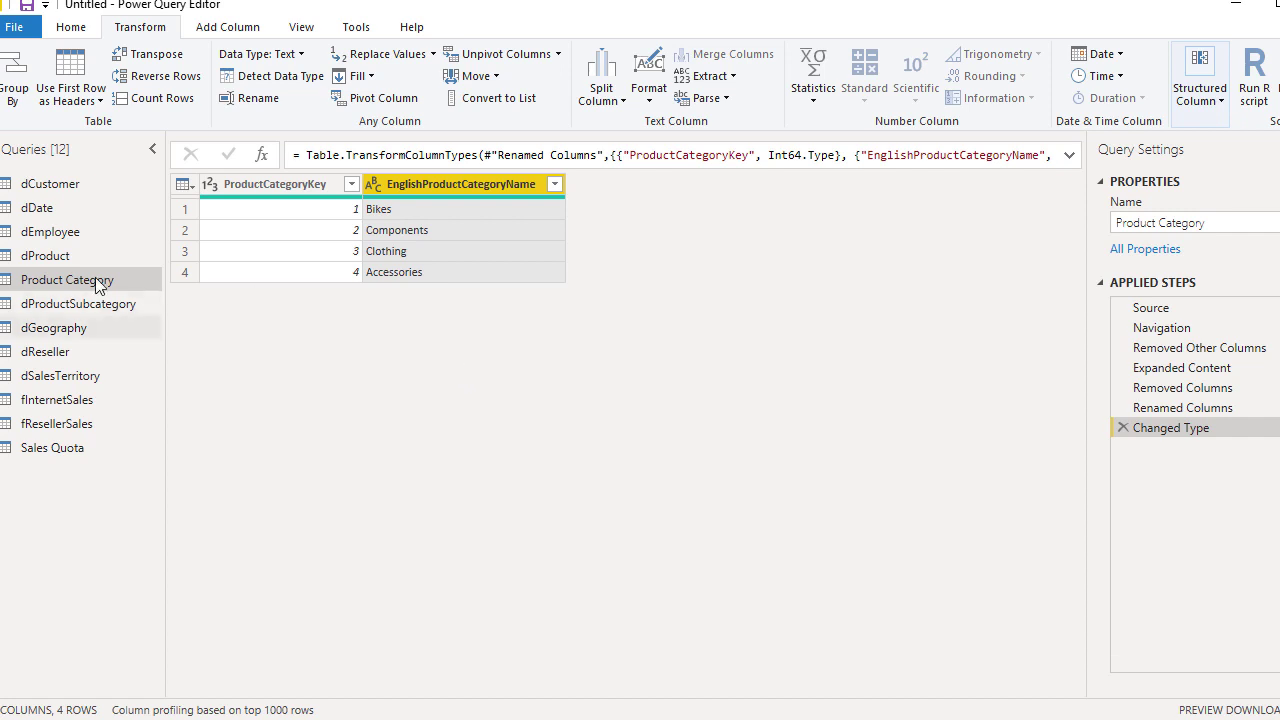
Rename the dDate query to Date.
left_click(45, 208)
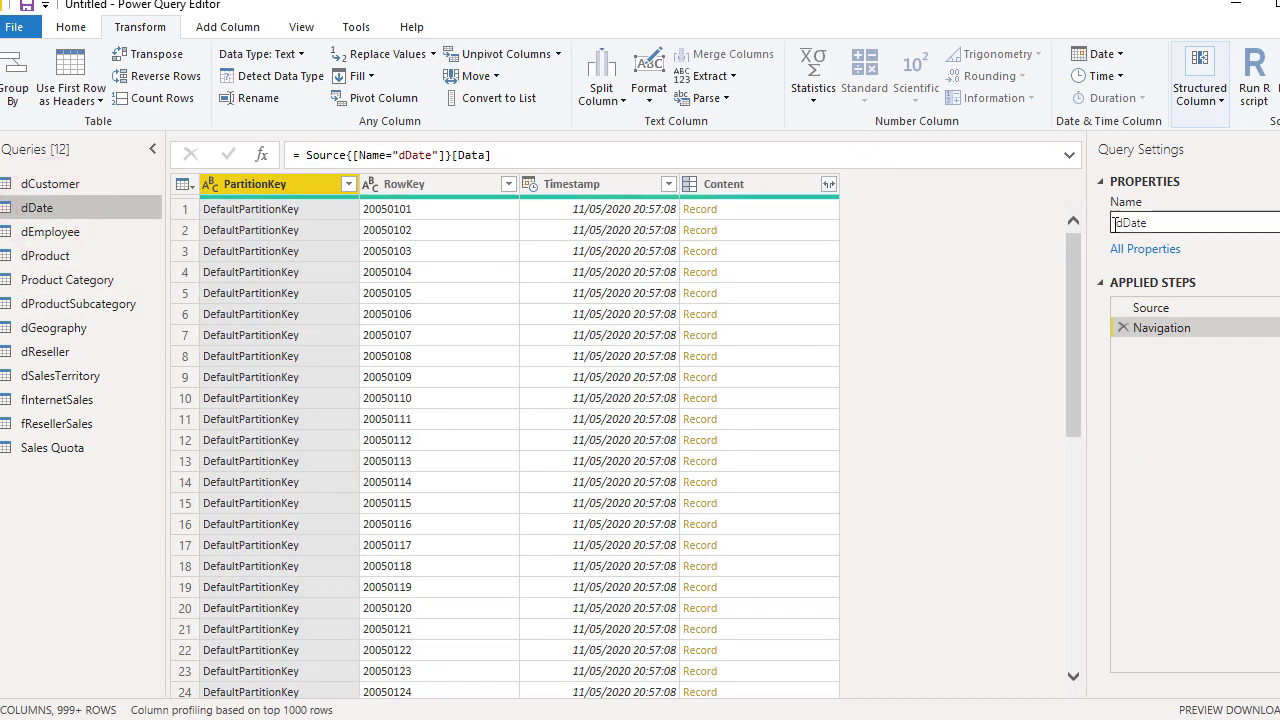
left_click(1120, 222)
key("BackSpace")
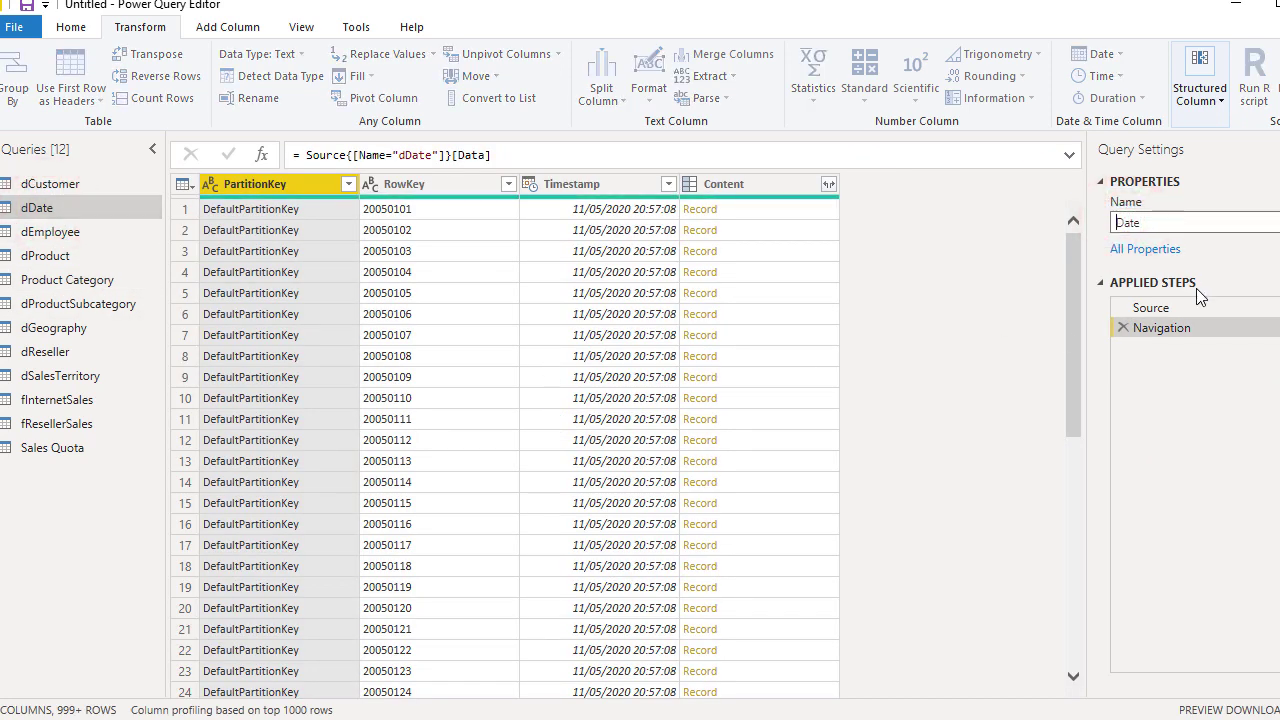
key("Return")
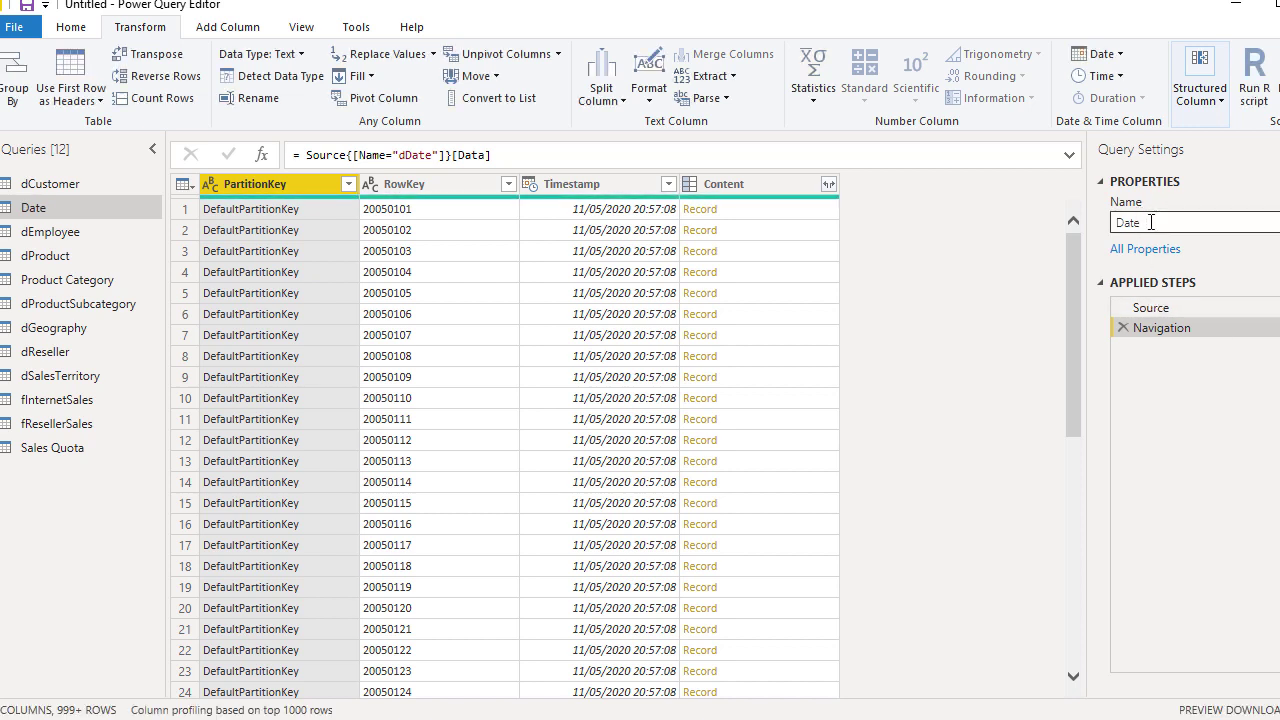
Keep only the RowKey and Content columns, removing all others.
left_click(446, 189)
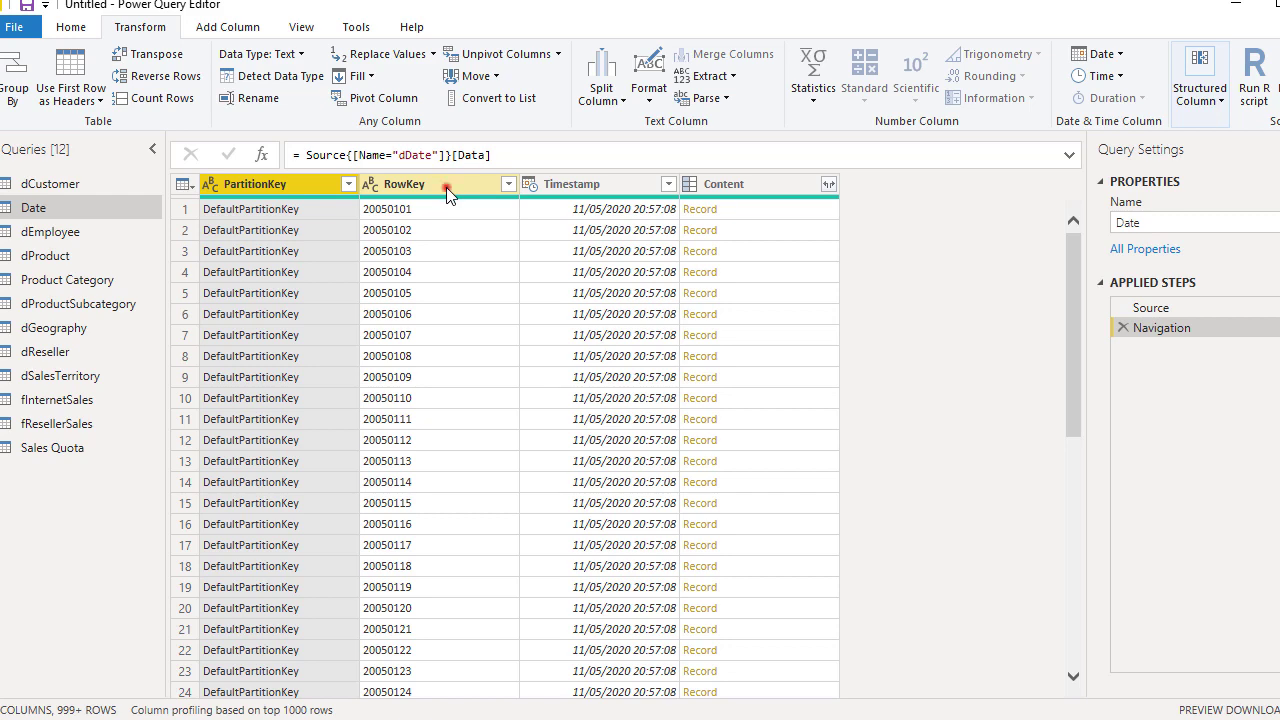
left_click(762, 184, "ctrl")
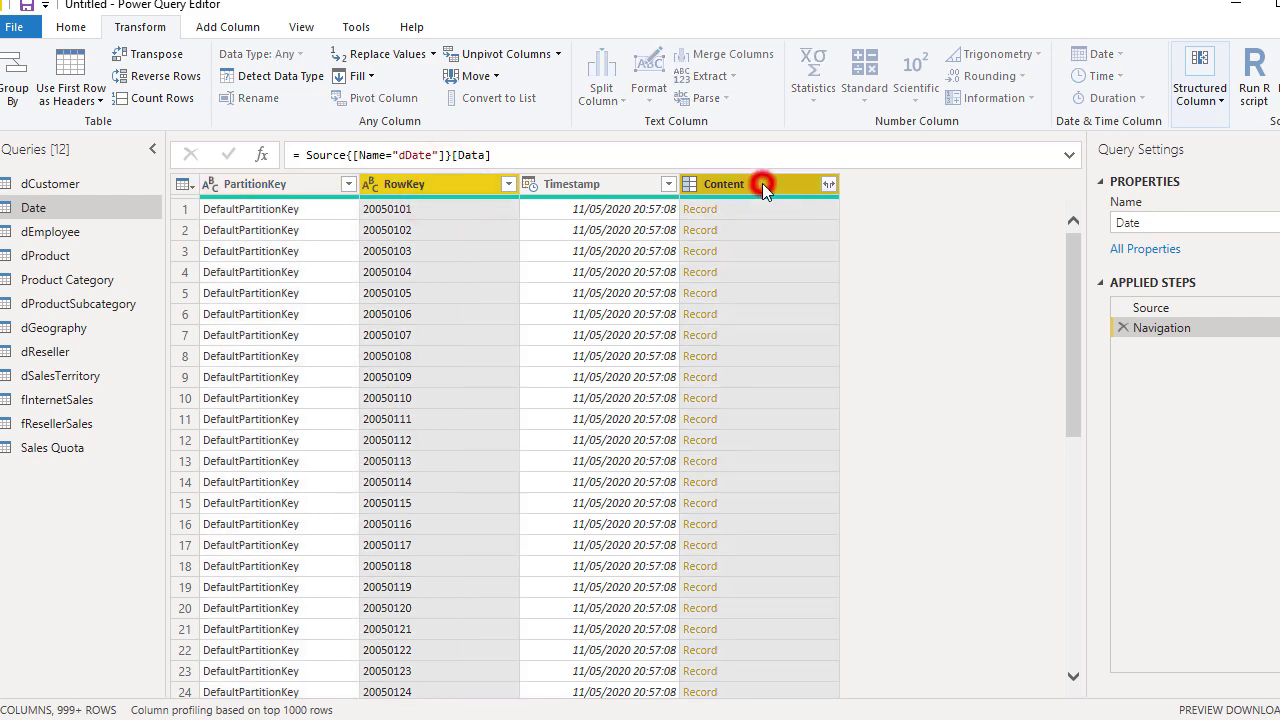
right_click(762, 183)
left_click(834, 245)
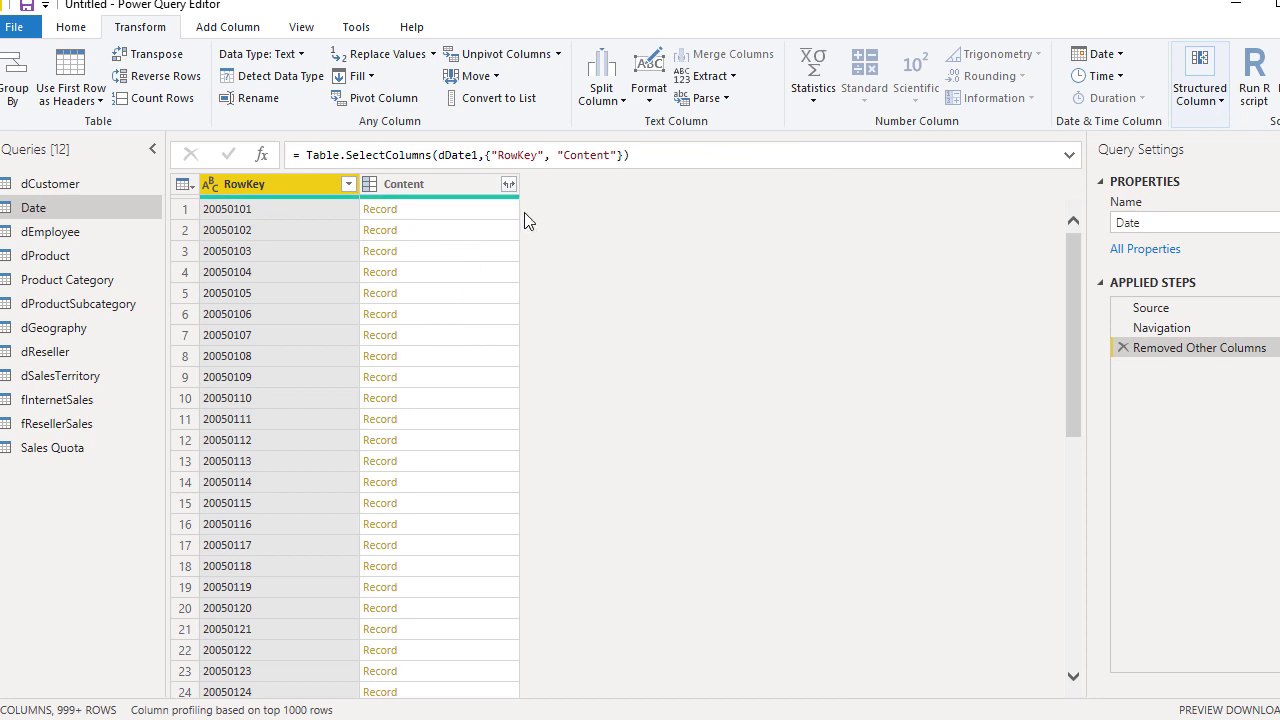
Rename RowKey to DateKey and bring up Content's field list for expansion.
double_click(246, 186)
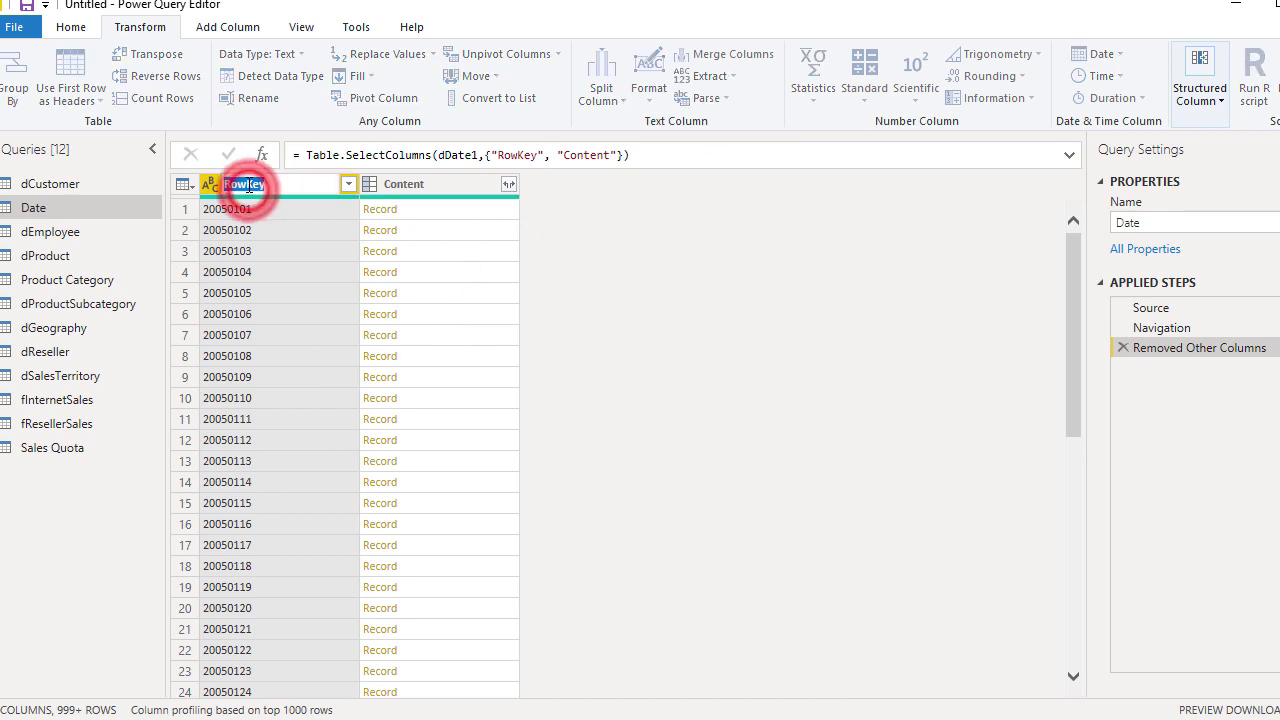
key("Home")
key("Delete")
key("Delete")
key("Delete")
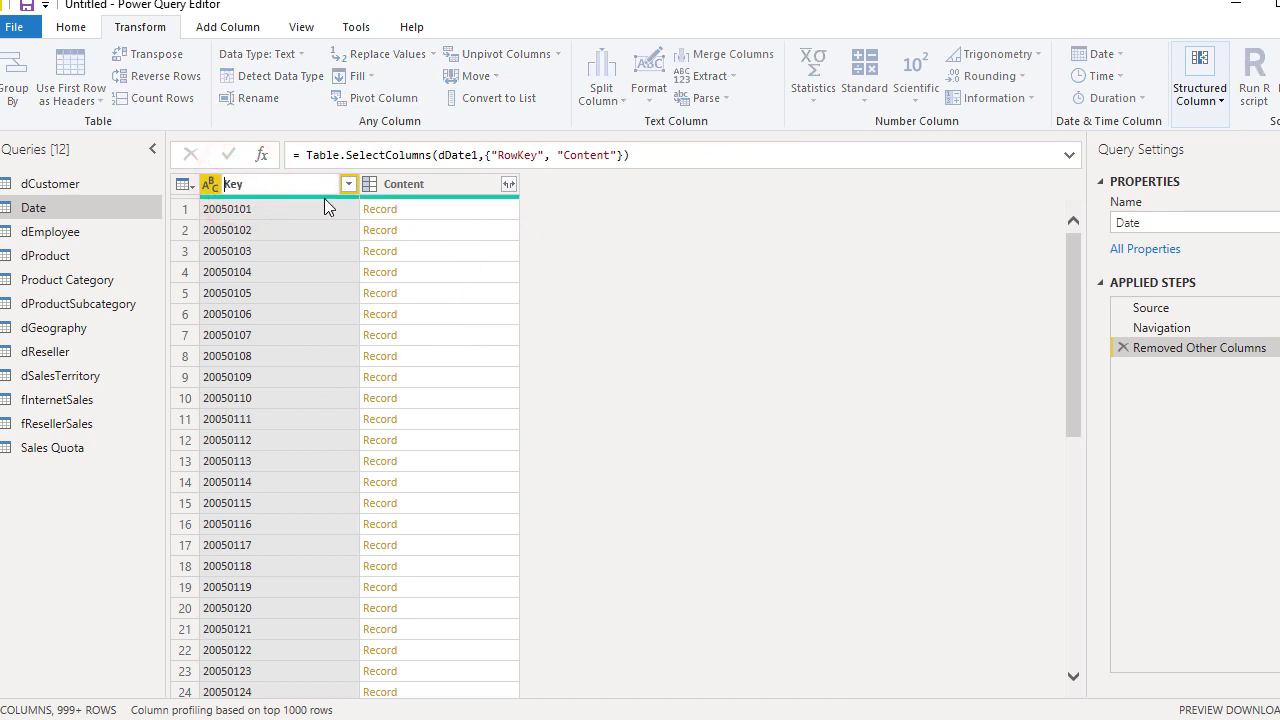
type("Date")
key("Return")
left_click(509, 184)
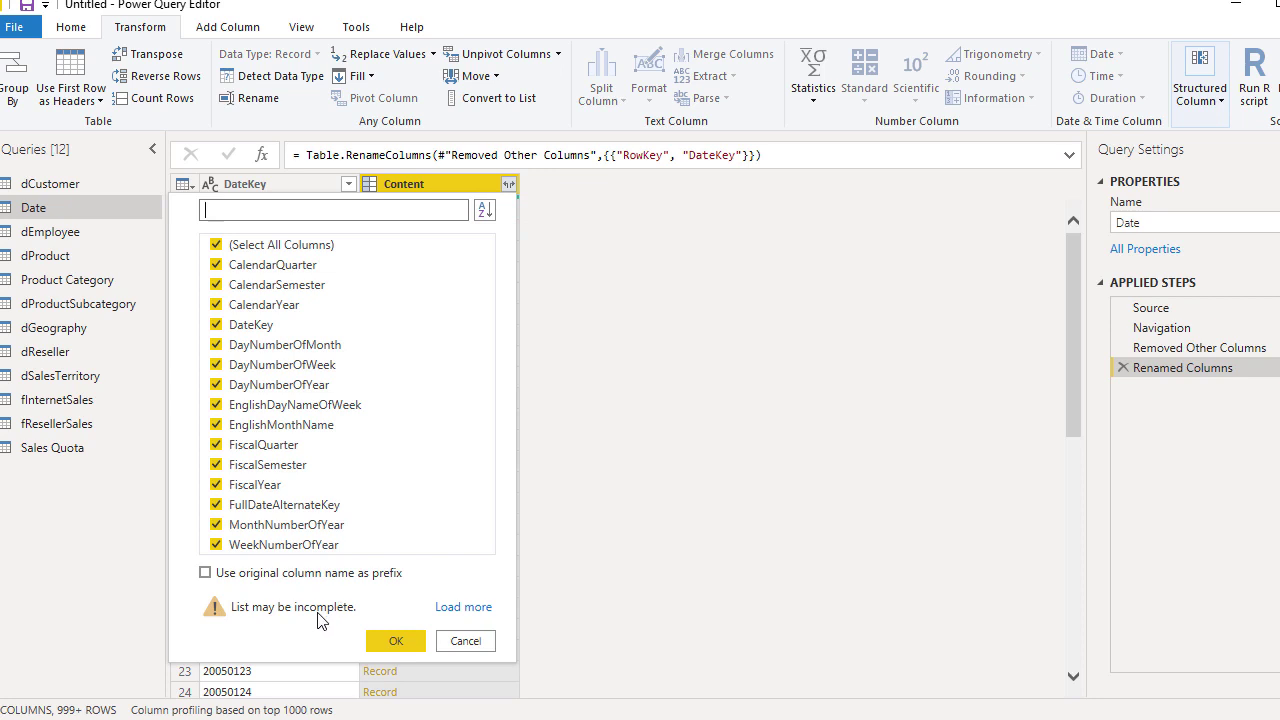
Expand Content into all its fields except DateKey, CalendarQuarter through WeekNumberOfYear.
left_click(217, 325)
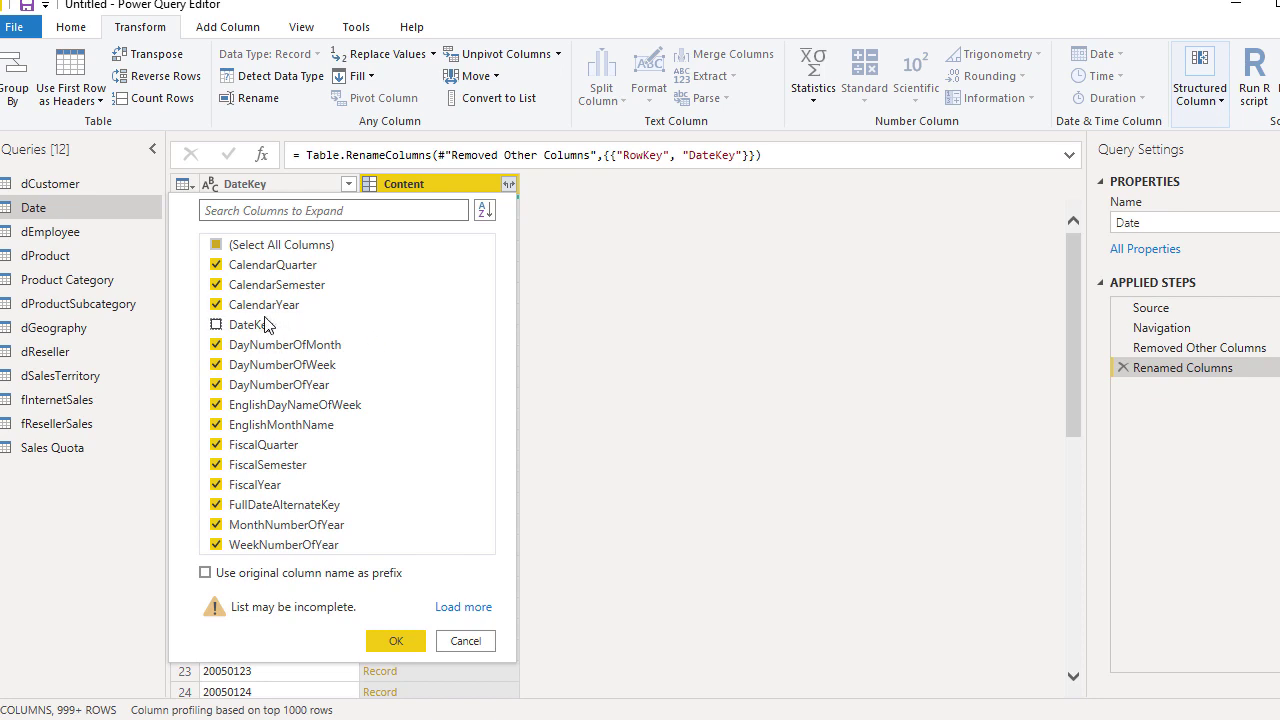
left_click(396, 641)
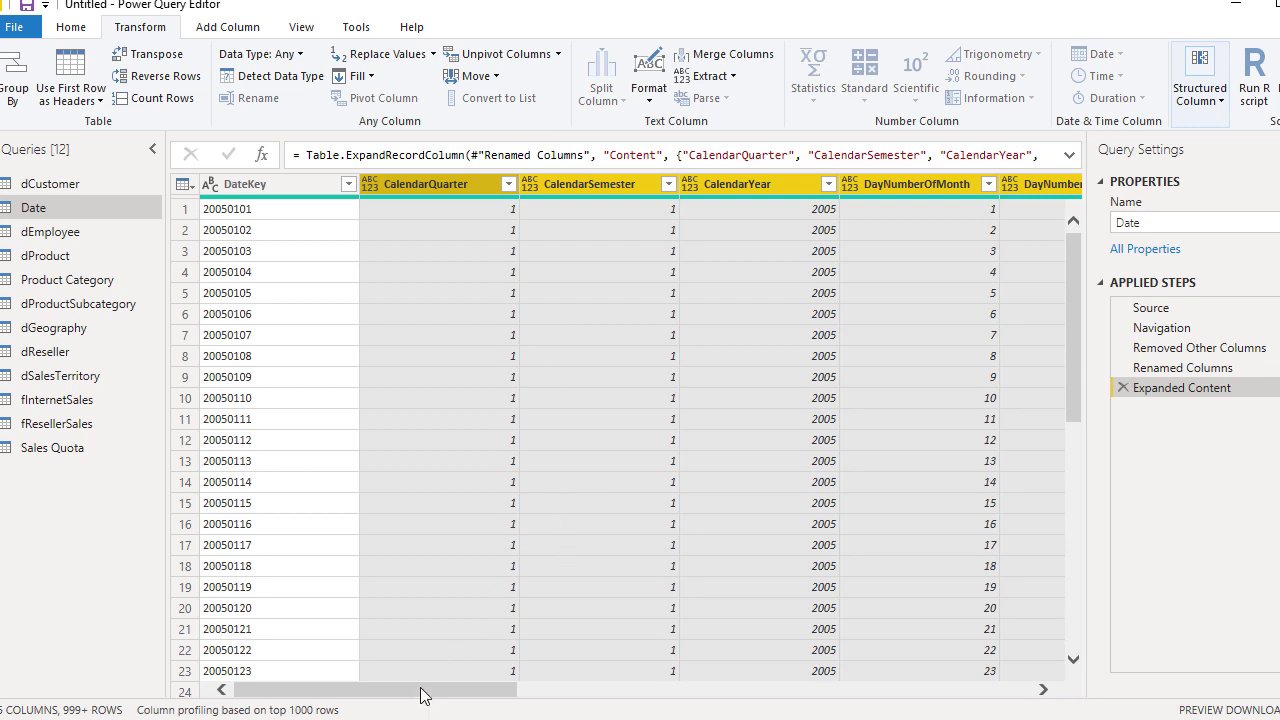
left_click_drag(420, 690, 1006, 711)
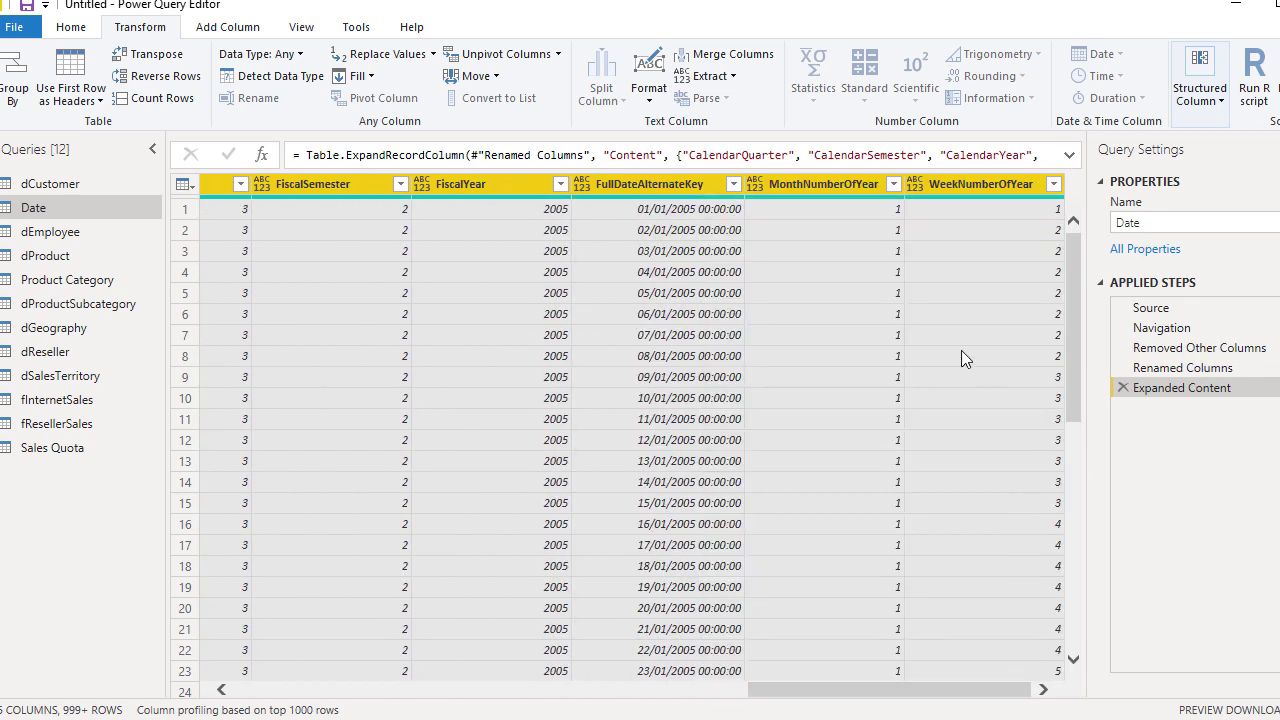
left_click_drag(803, 688, 225, 672)
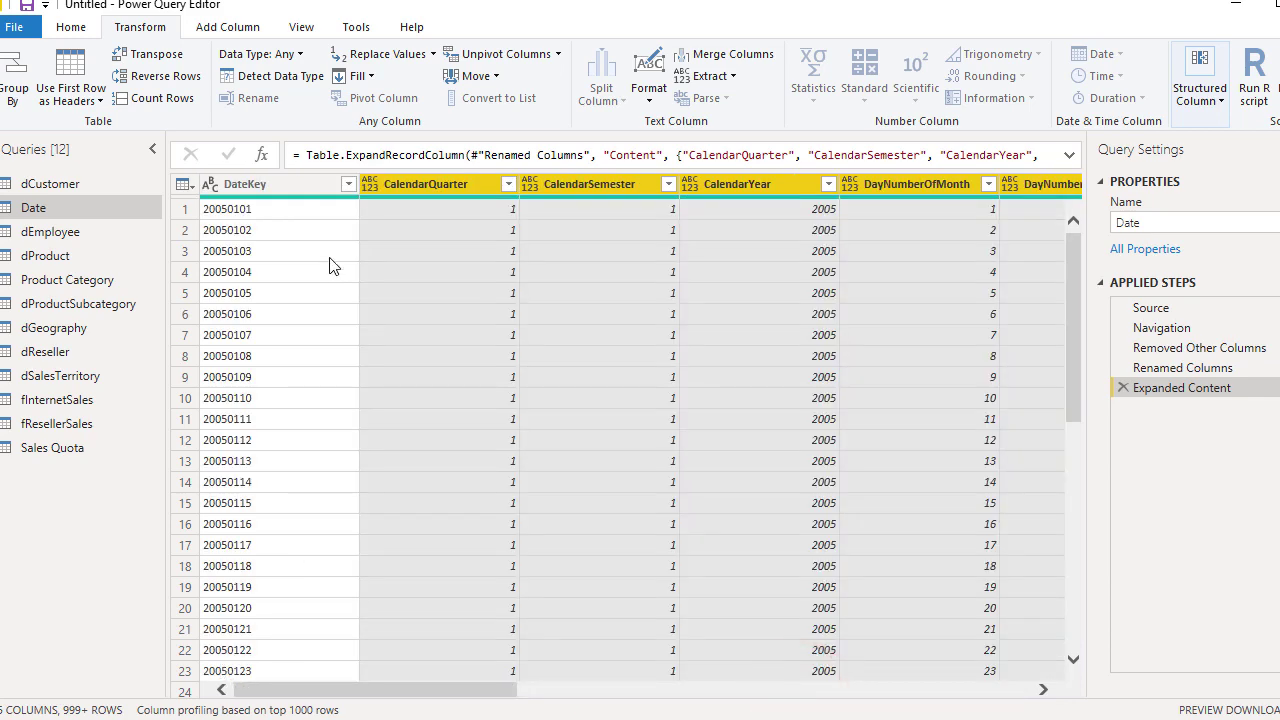
Detect data types for the Date query's columns, typing them as whole numbers.
left_click(277, 184)
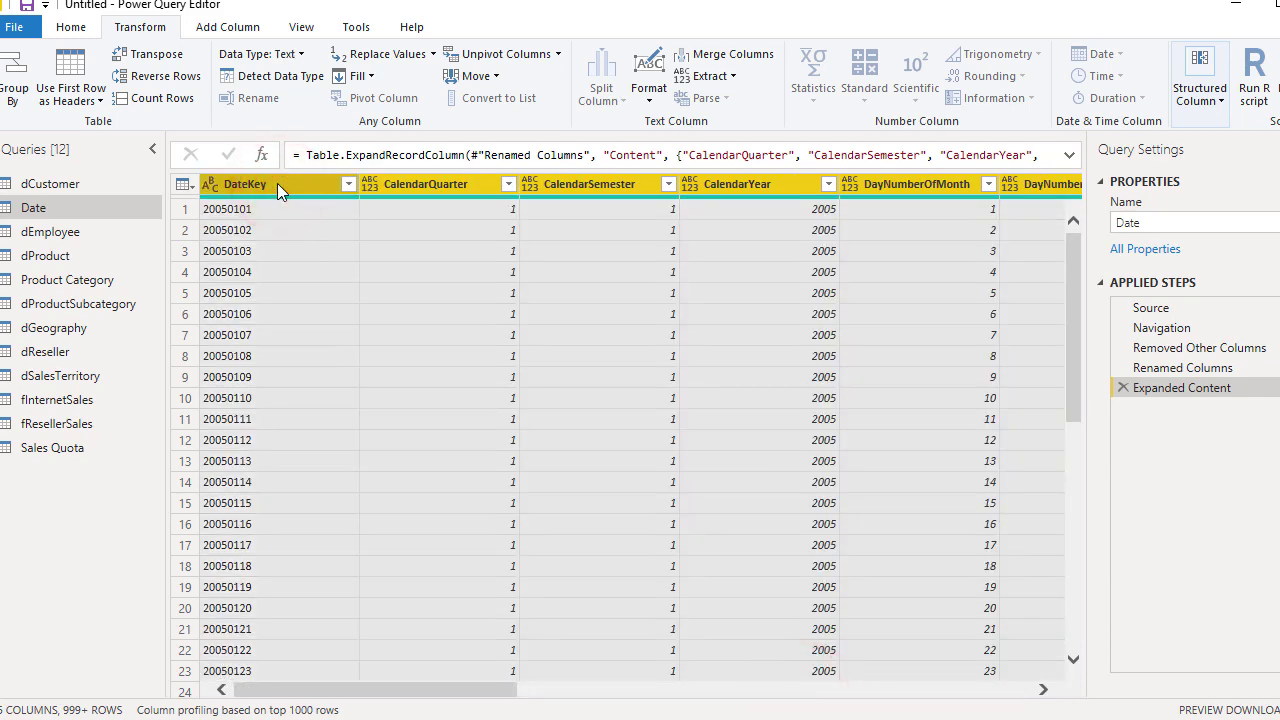
left_click(268, 78)
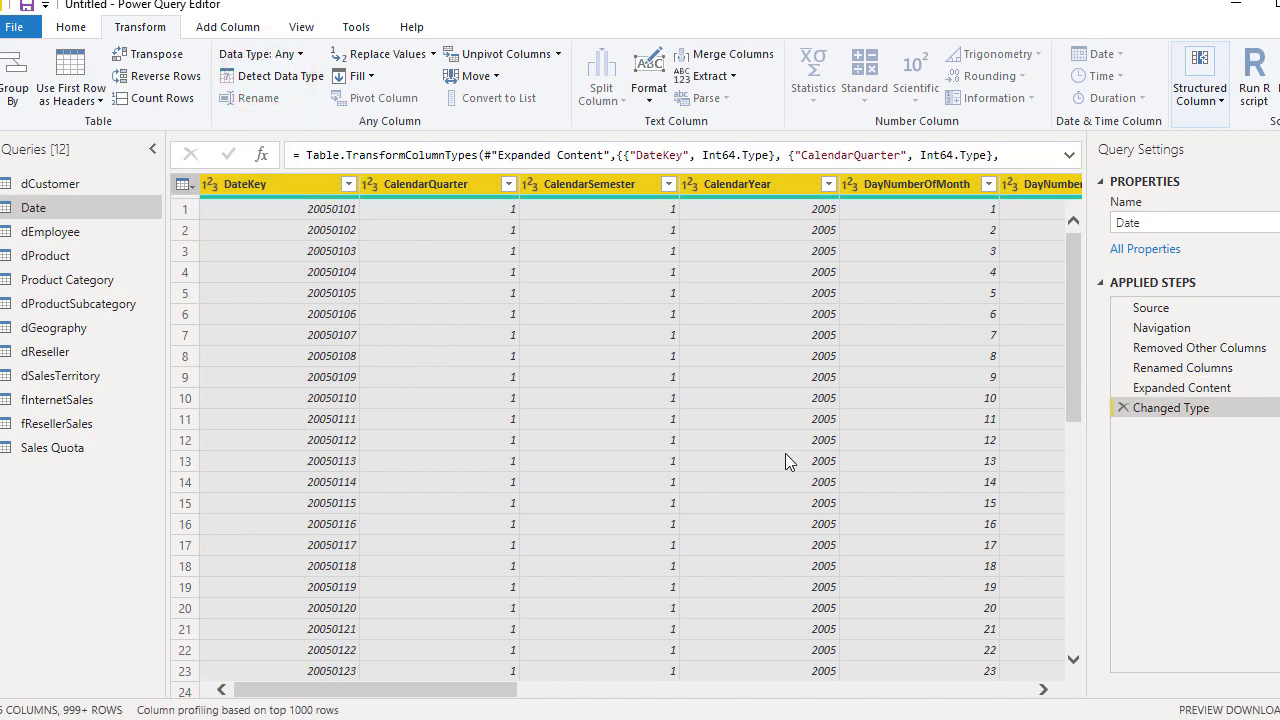
left_click_drag(480, 689, 732, 697)
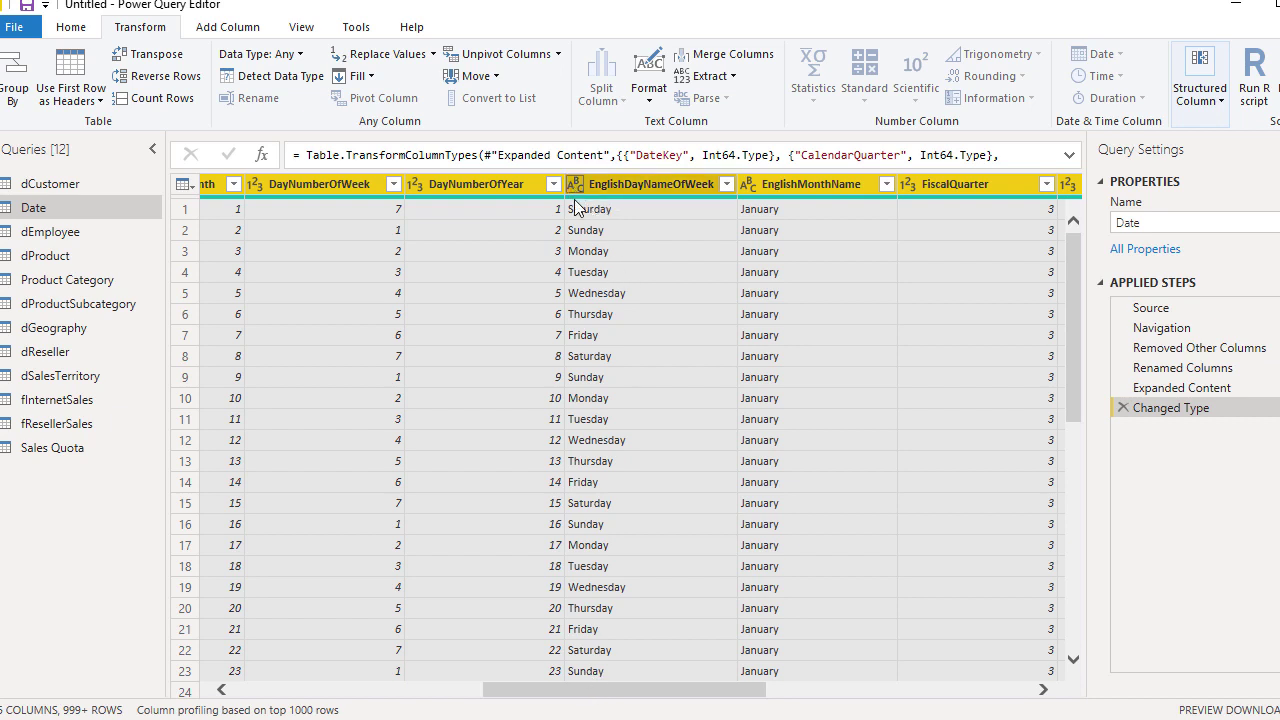
left_click_drag(566, 690, 786, 689)
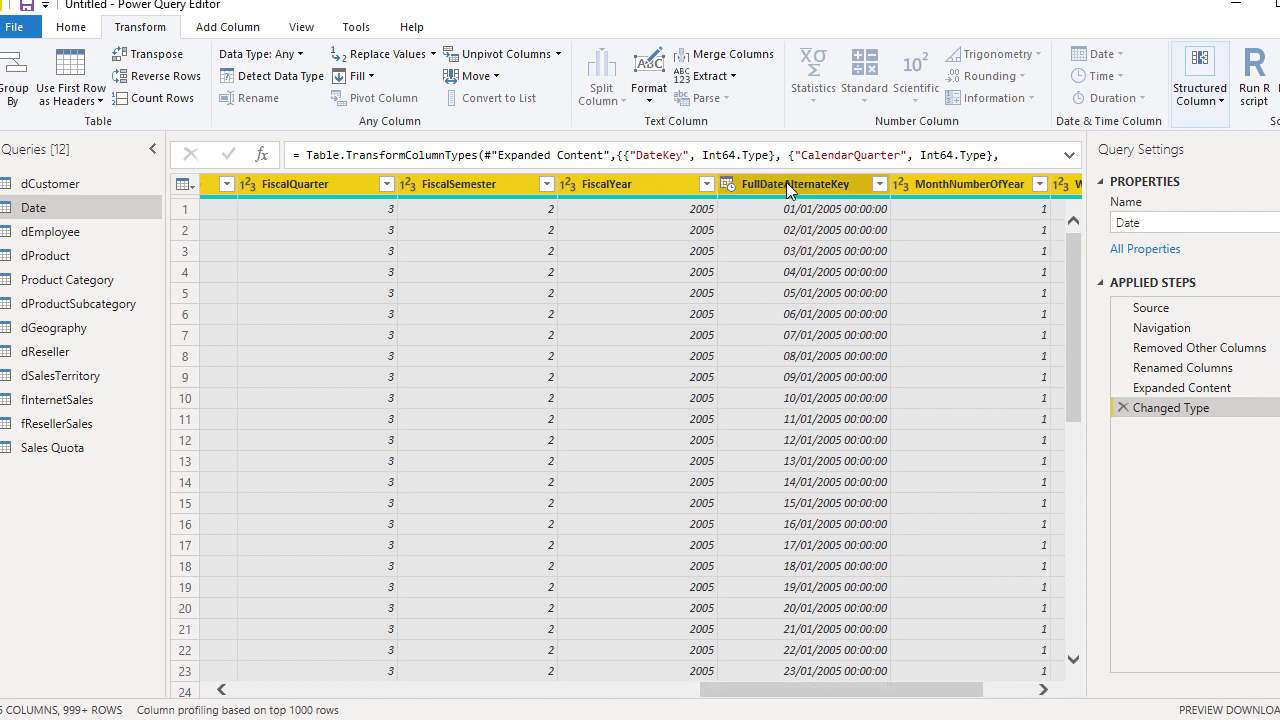
Change FullDateAlternateKey from date/time to Date, replacing the current conversion.
left_click(726, 183)
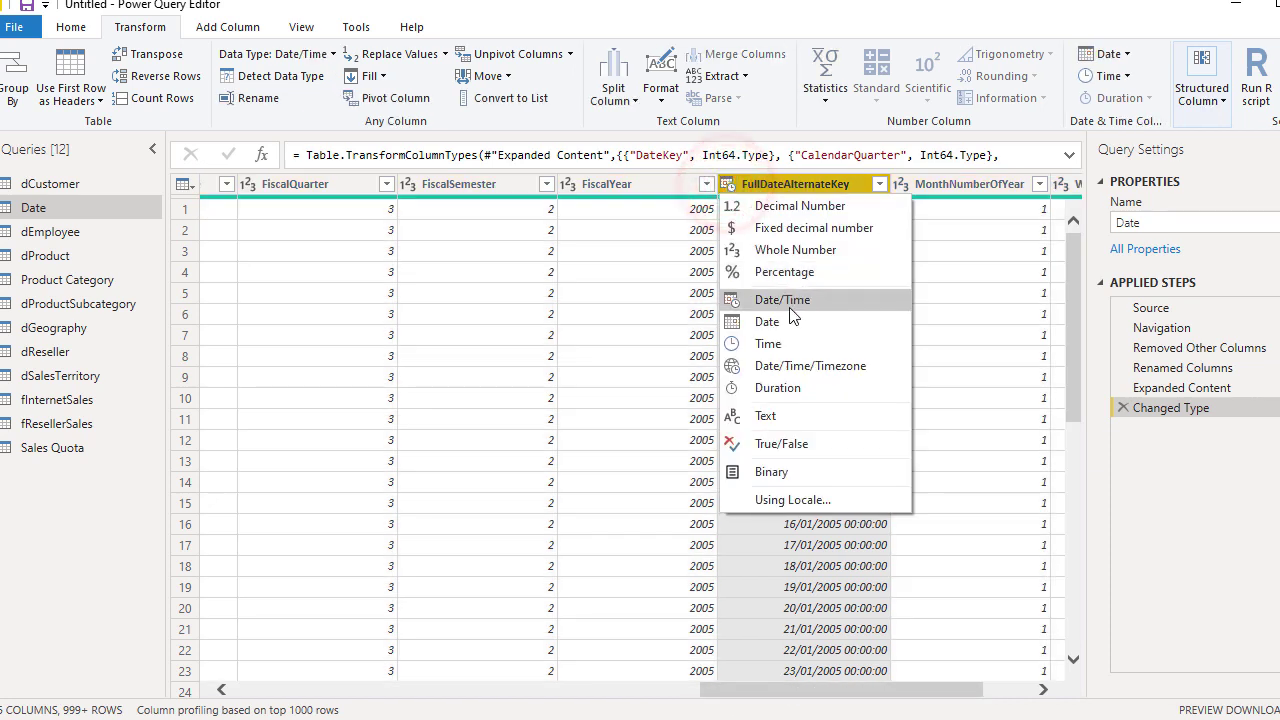
left_click(781, 321)
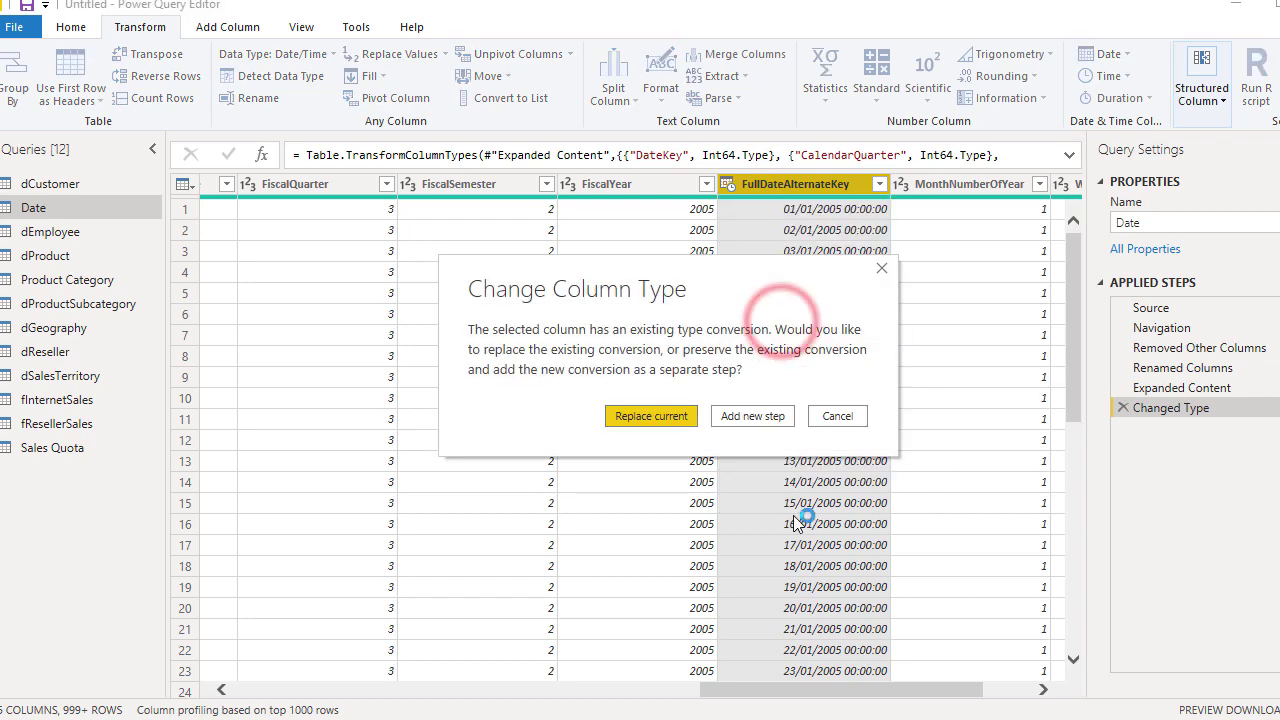
left_click(655, 415)
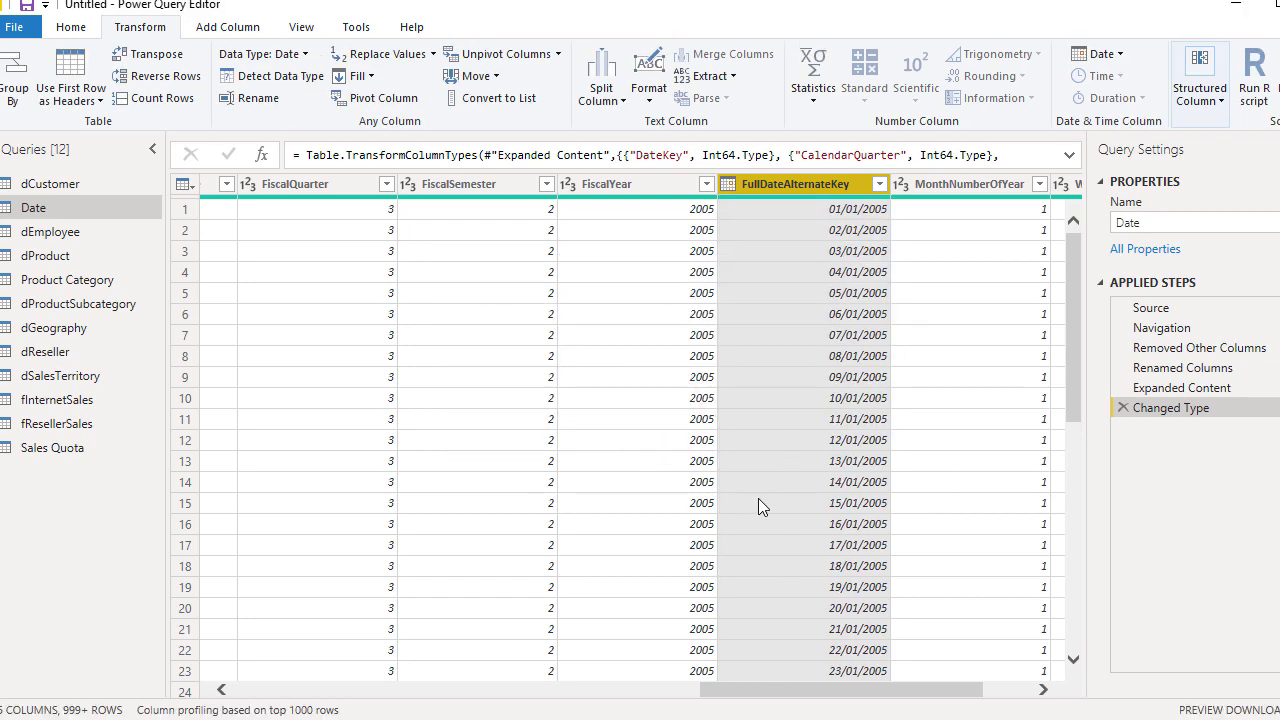
left_click_drag(757, 688, 195, 678)
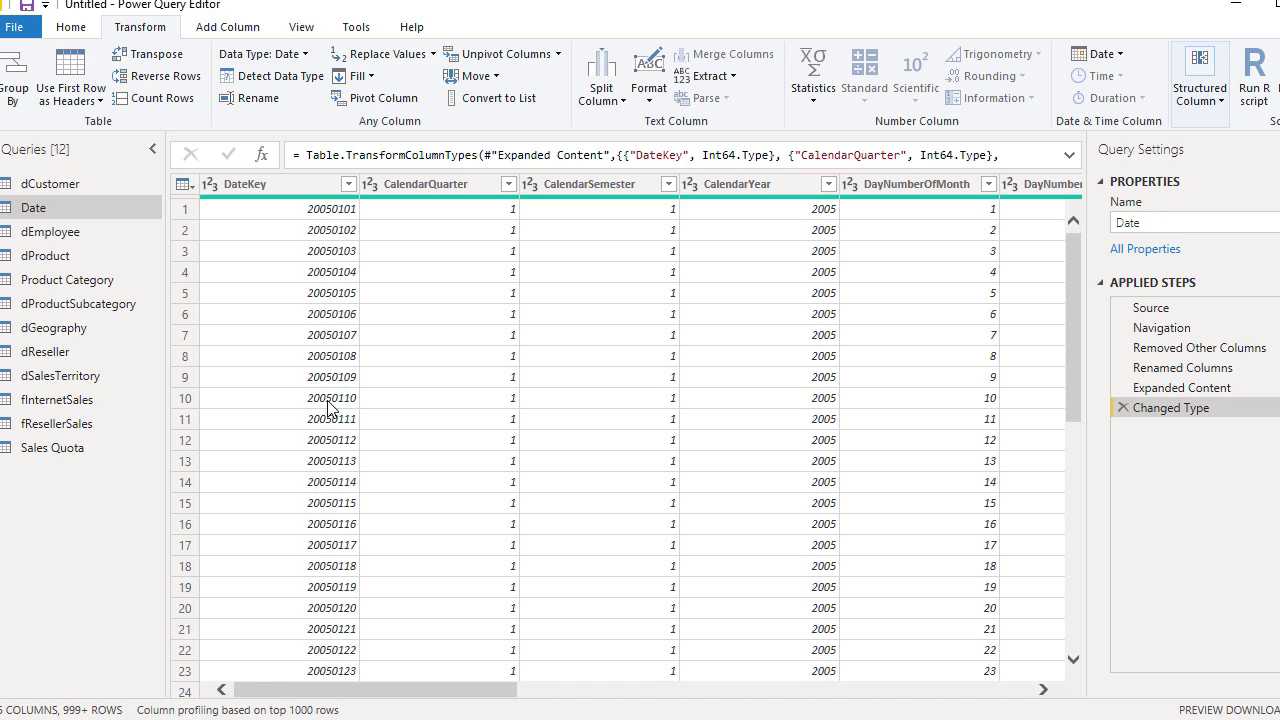
Rename the dCustomer query to Customer.
left_click(40, 184)
left_click(1114, 222)
key("Delete")
key("Return")
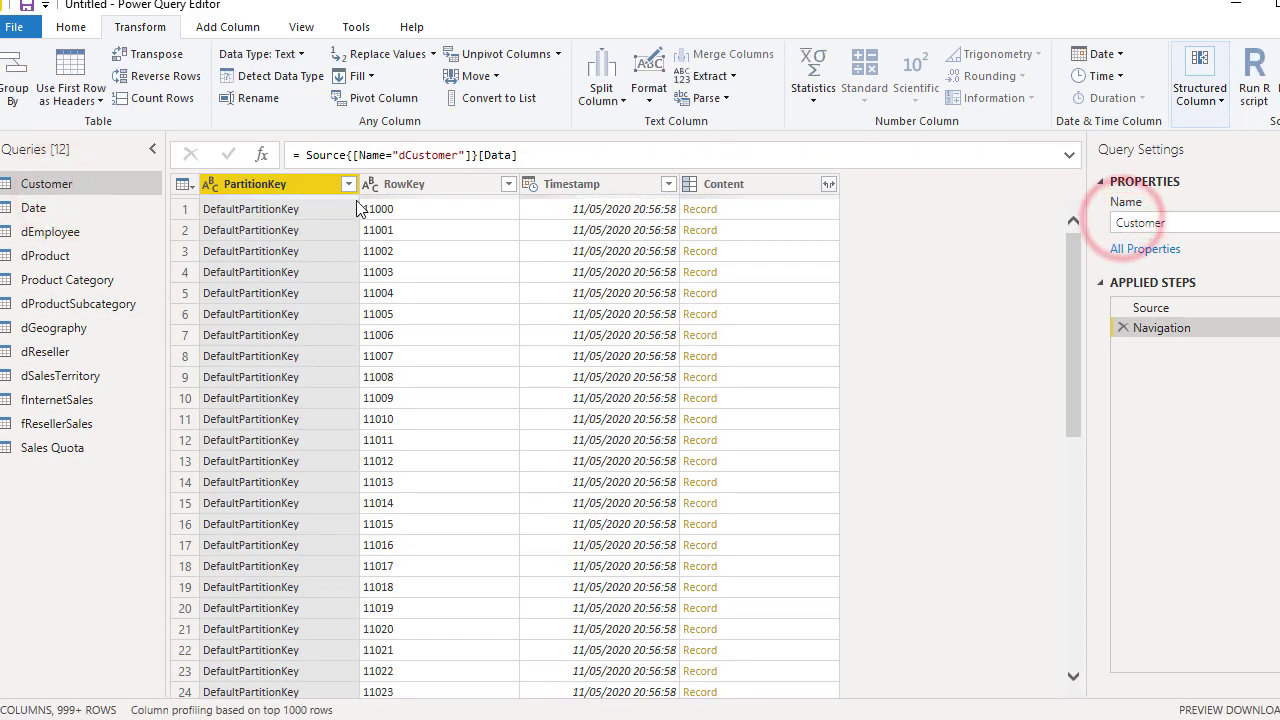
Keep only the RowKey and Content columns in Customer.
left_click(366, 184)
left_click(745, 186, "ctrl")
right_click(745, 186)
left_click(814, 243)
Rename RowKey to CustomerKey, expand Content without duplicate CustomerKey, and detect data types.
double_click(235, 184)
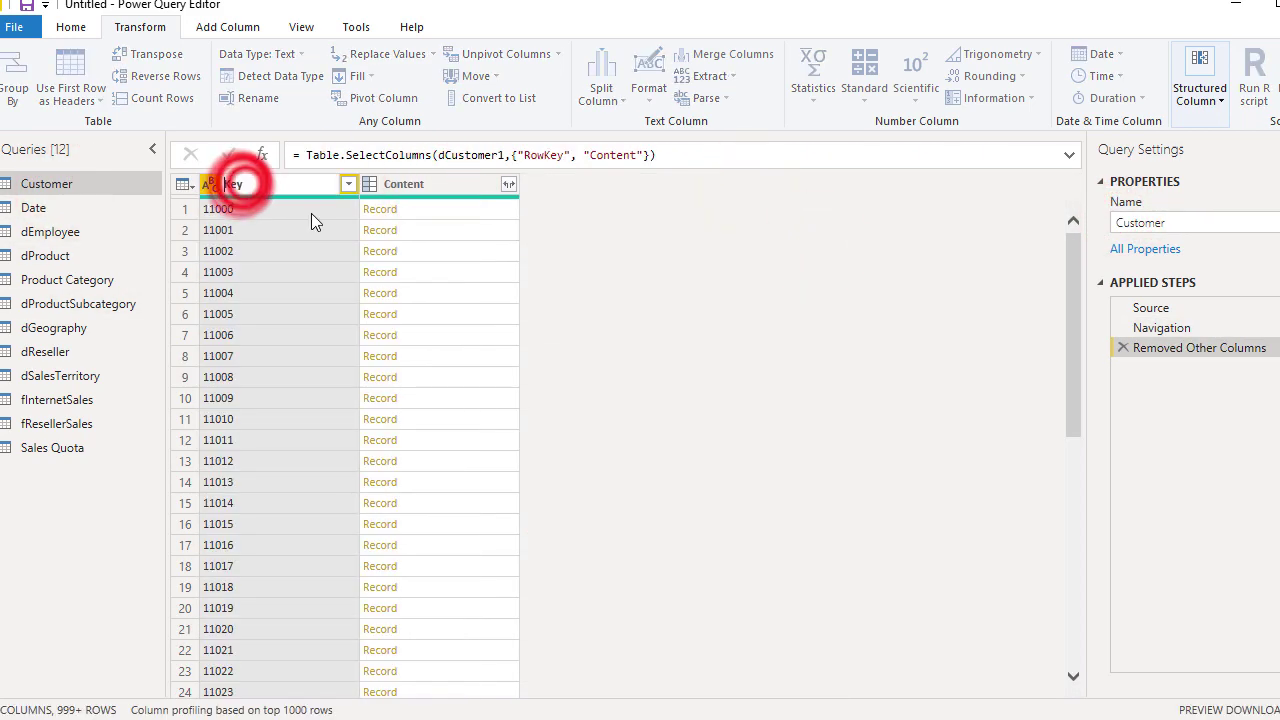
type("CustomerKey")
key("Return")
left_click(509, 184)
left_click(216, 284)
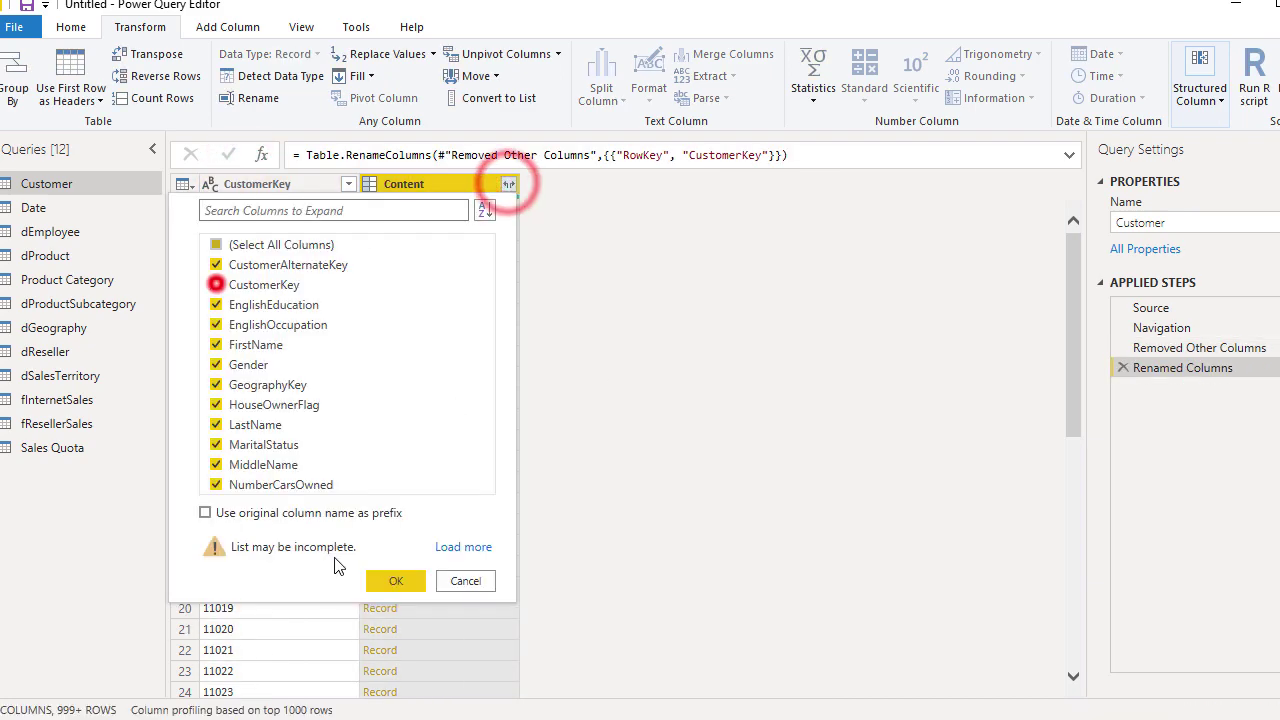
left_click(396, 580)
left_click(276, 184)
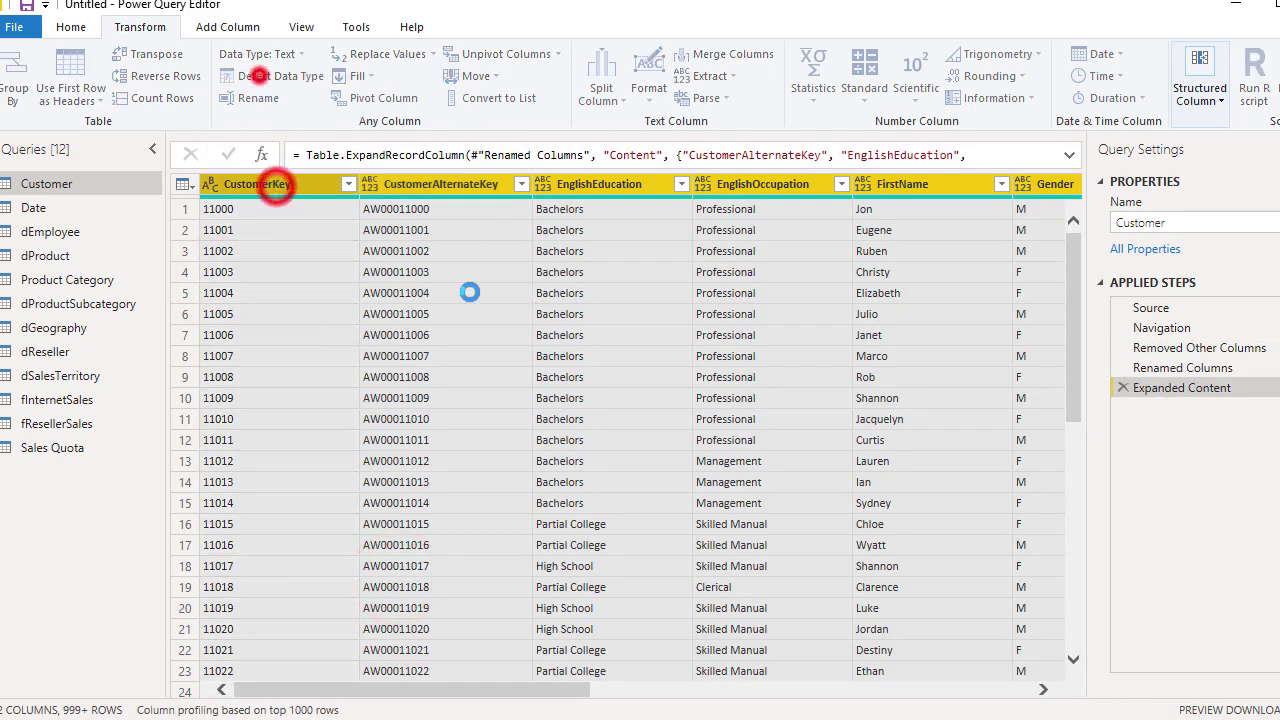
left_click(259, 75)
In Reseller Sales, keep only Content, expand its fields and detect data types.
left_click(748, 184)
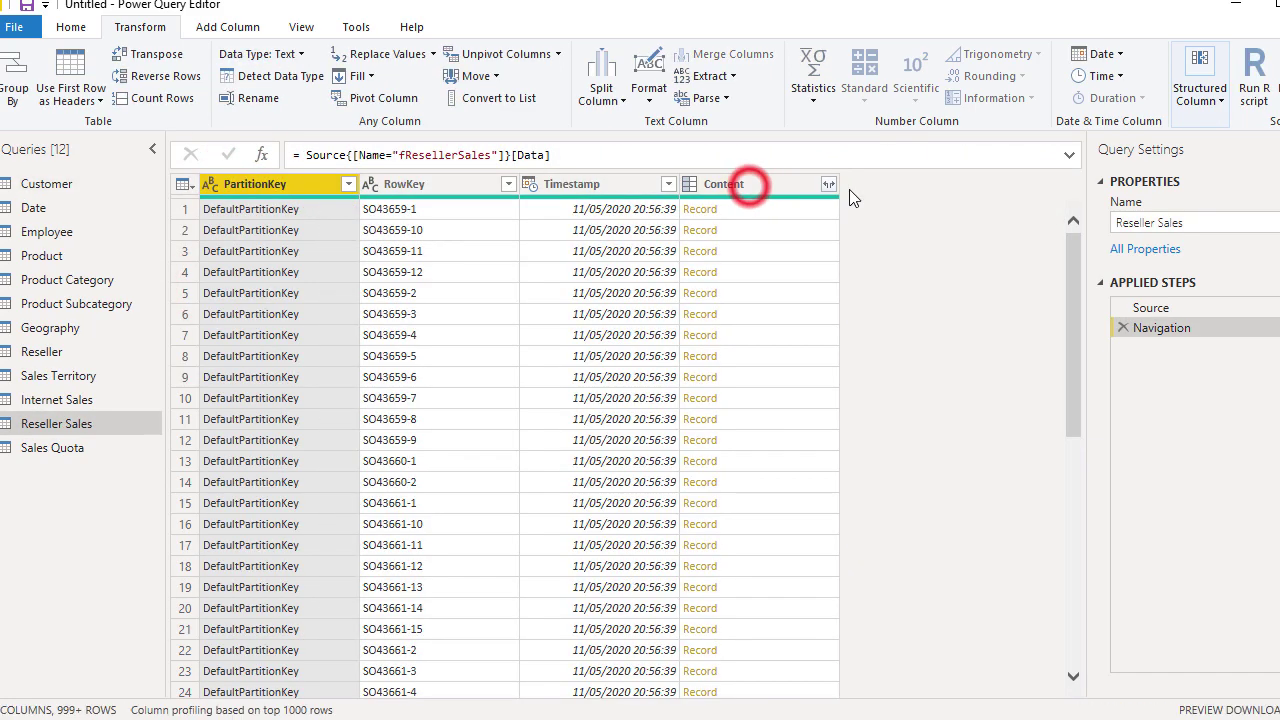
right_click(748, 184)
left_click(810, 246)
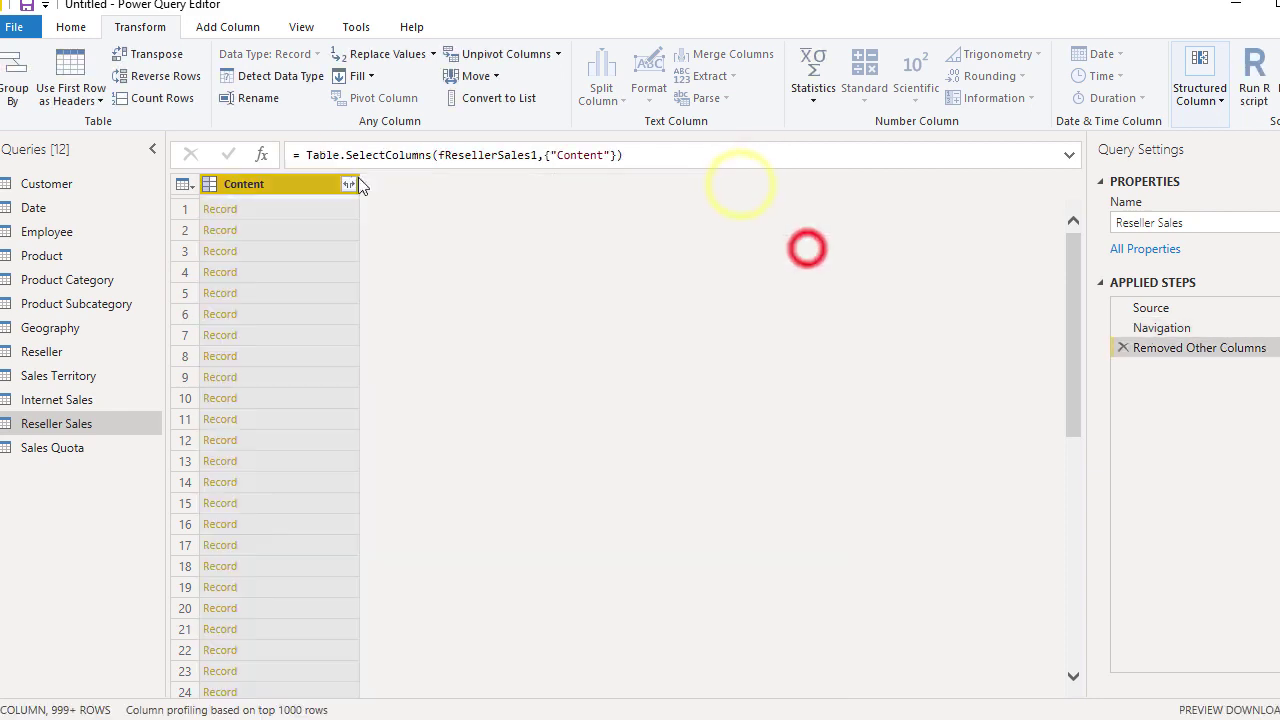
left_click(348, 184)
left_click(230, 578)
left_click(262, 76)
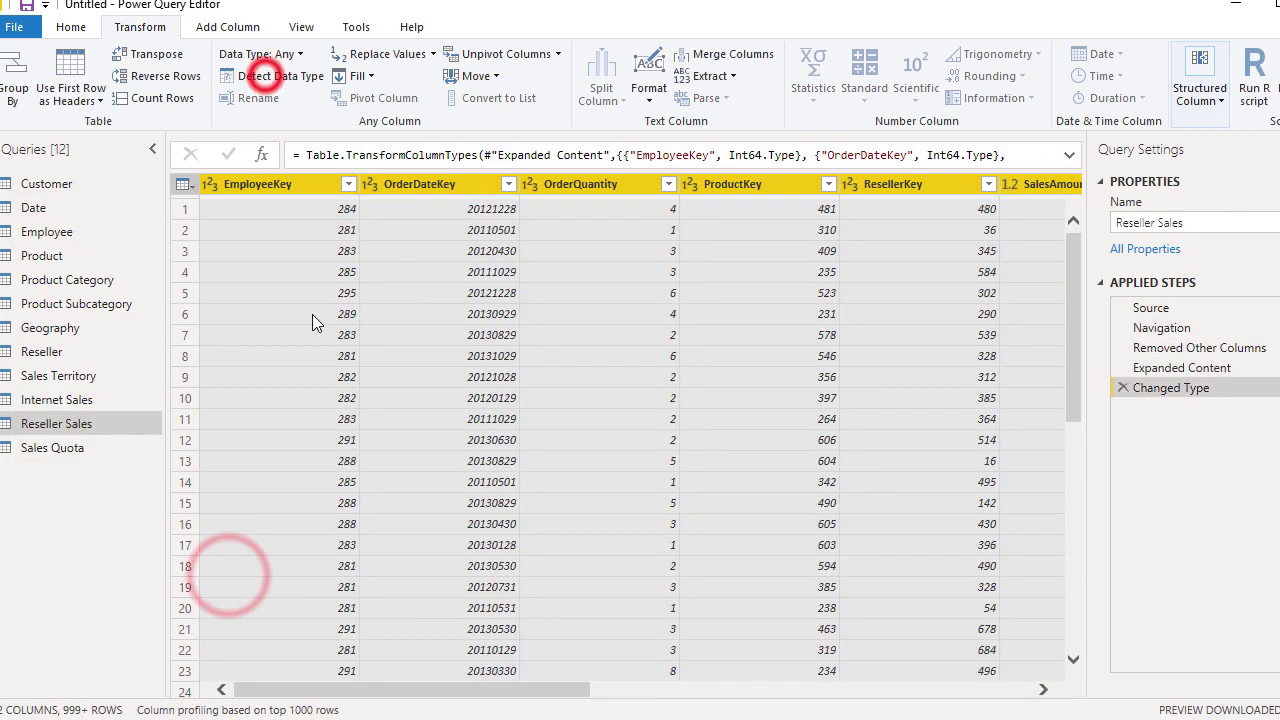
left_click(52, 448)
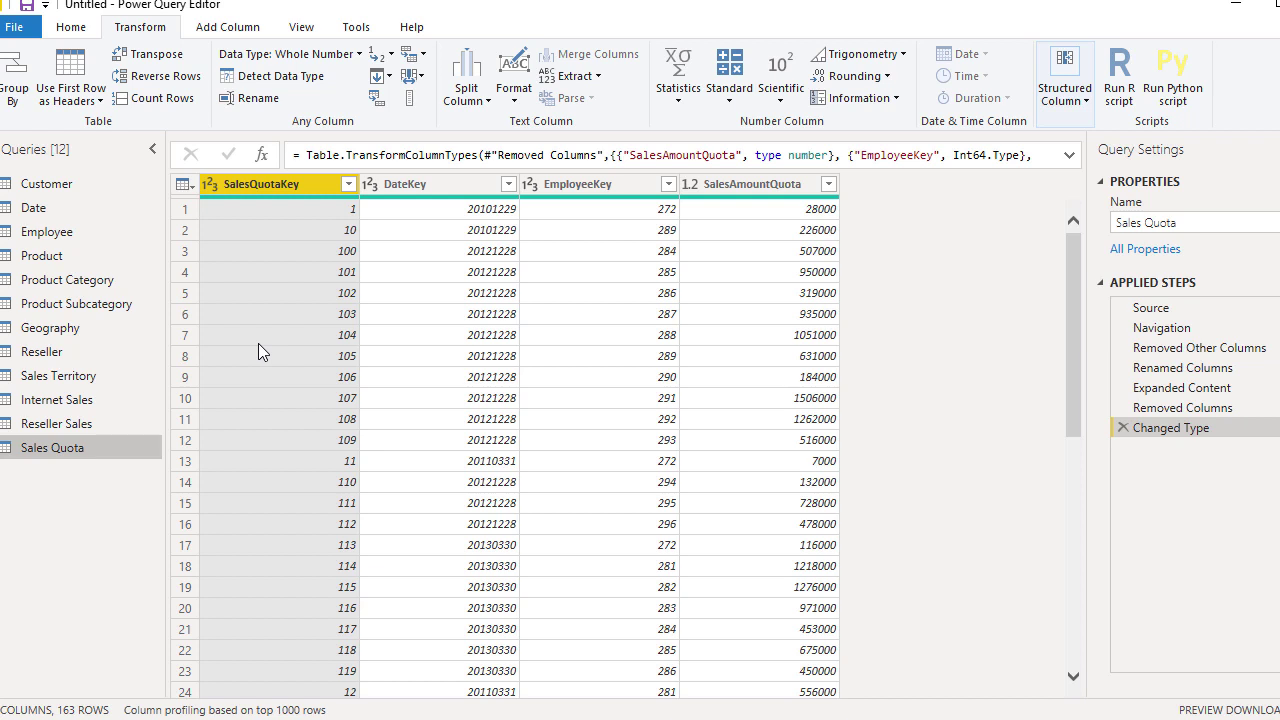
Remove the SalesQuotaKey column from Sales Quota, then Close & Apply the editor.
left_click(268, 184)
left_click(71, 27)
left_click(620, 66)
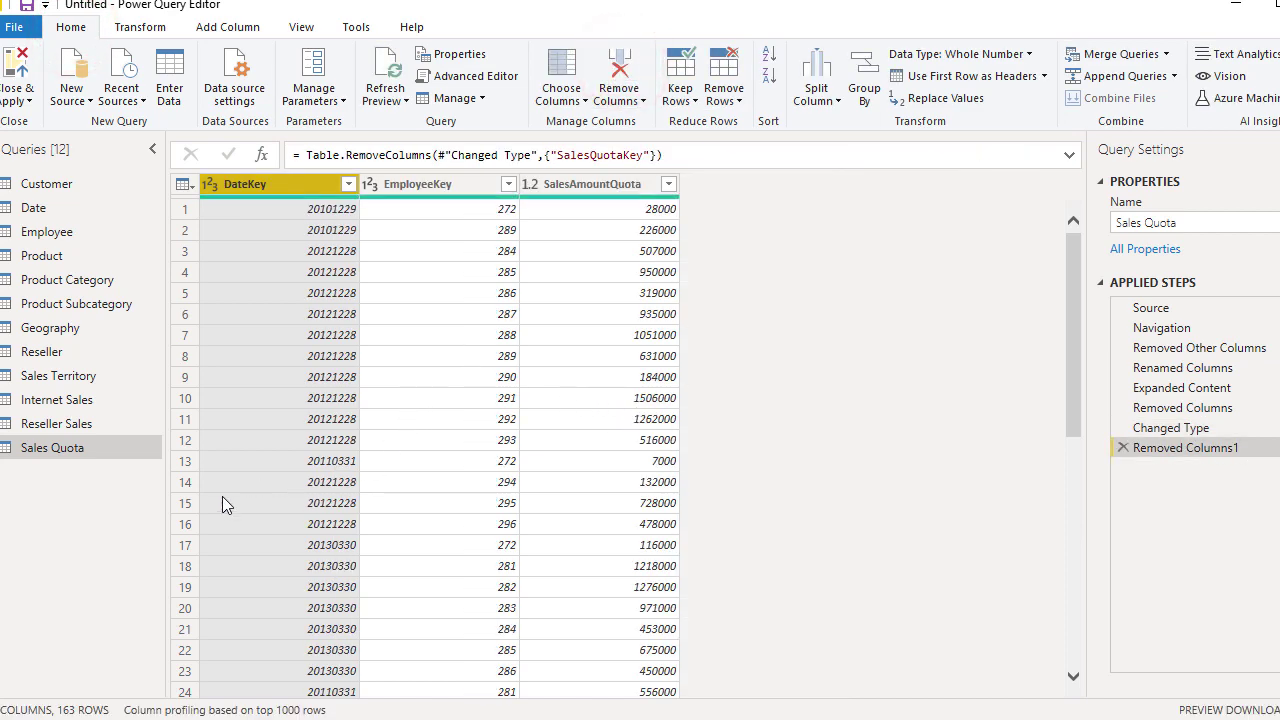
left_click(55, 424)
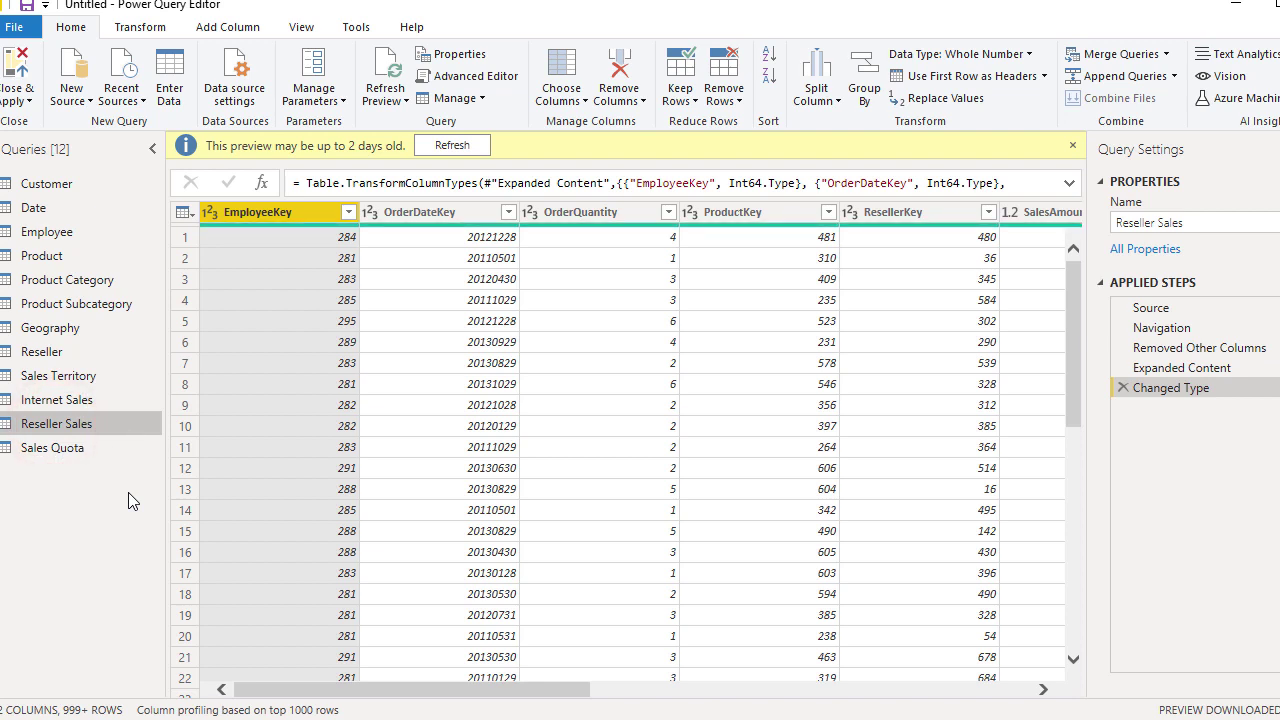
left_click(14, 72)
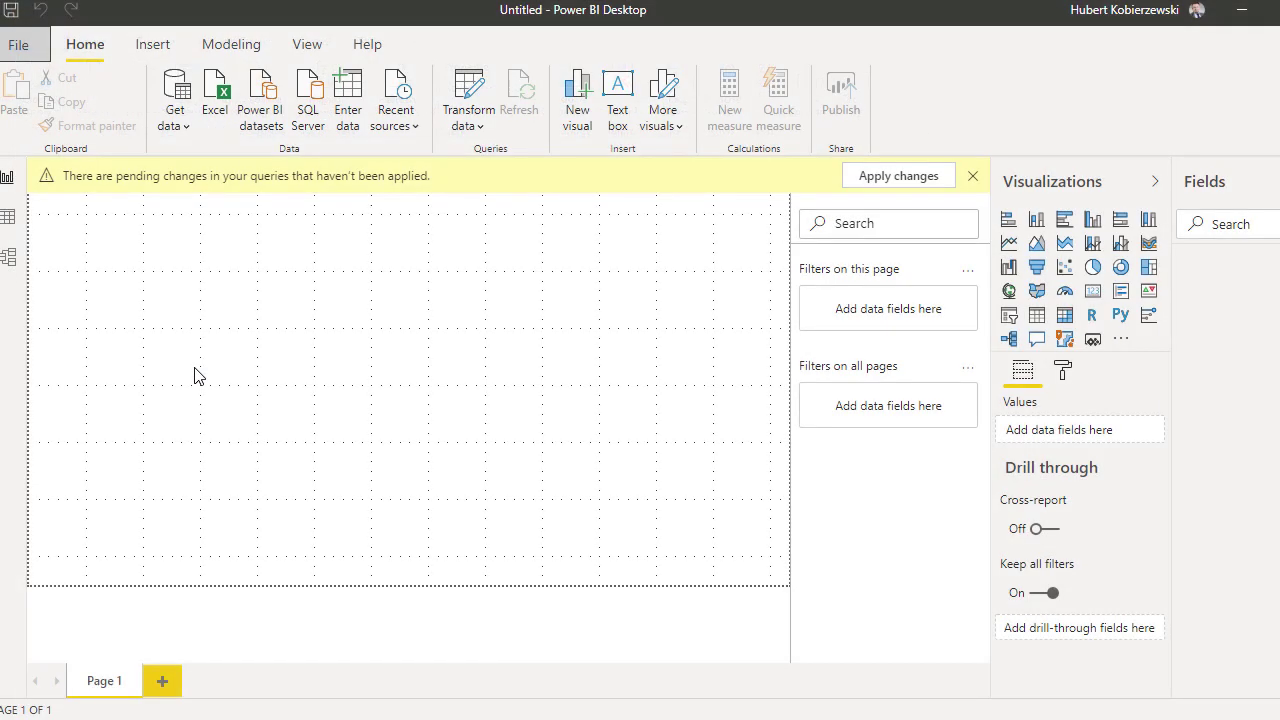